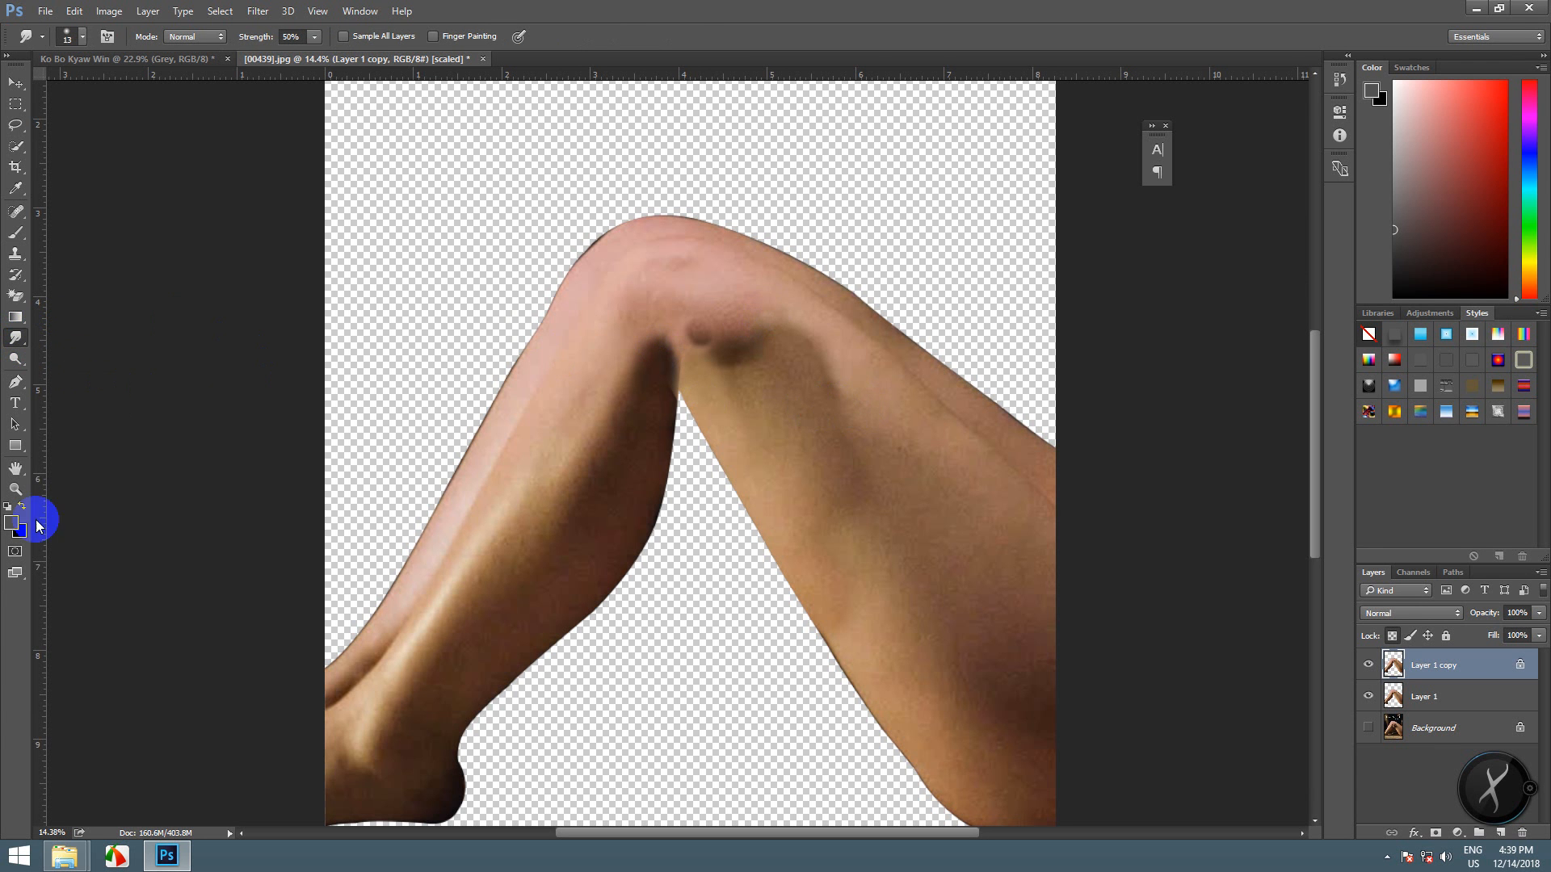
- Choose the Smudge tool and set its brush size to 498 px
{"action": "mouse_move", "coordinate": [16, 338]}
{"action": "left_mouse_down"}
{"action": "mouse_move", "coordinate": [68, 341]}
{"action": "mouse_move", "coordinate": [89, 373]}
{"action": "left_mouse_up"}
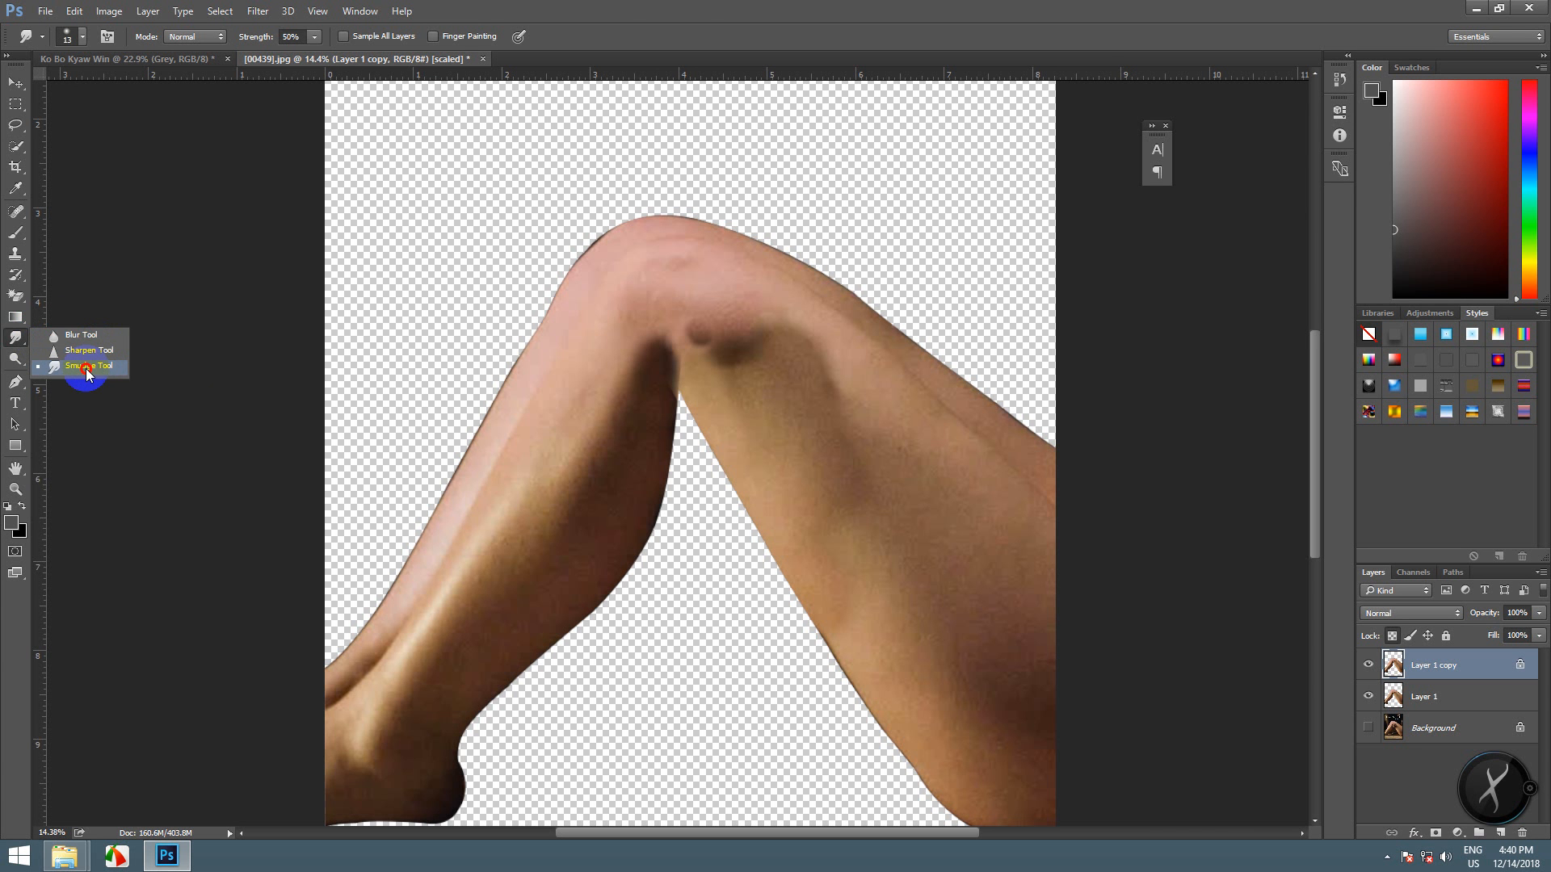
{"action": "left_click_drag", "start_coordinate": [83, 374], "coordinate": [84, 374]}
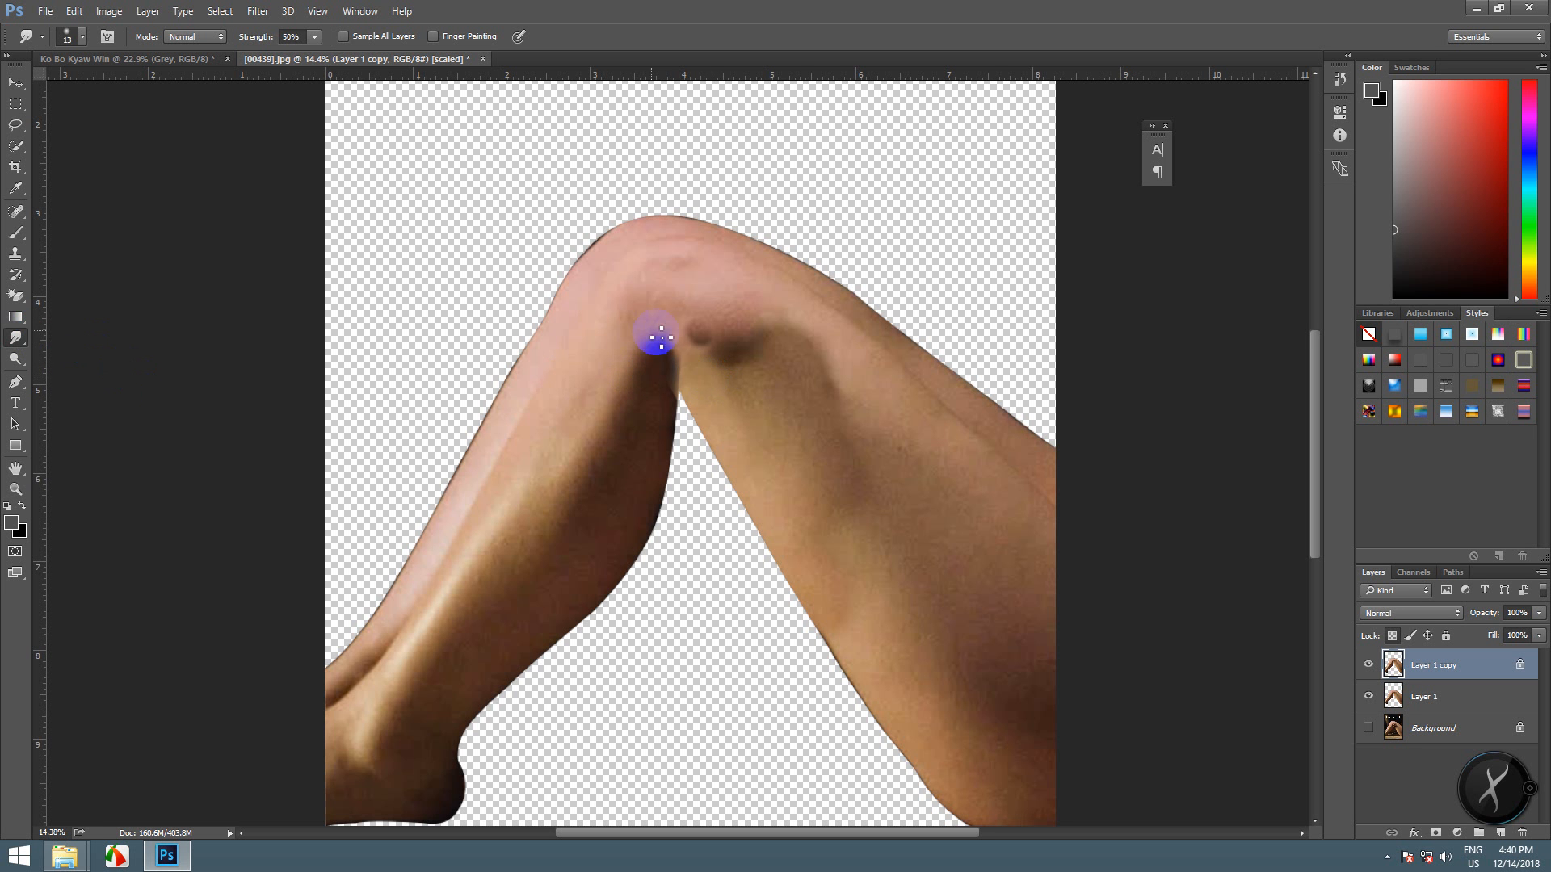
{"action": "left_click_drag", "start_coordinate": [893, 362], "coordinate": [810, 414]}
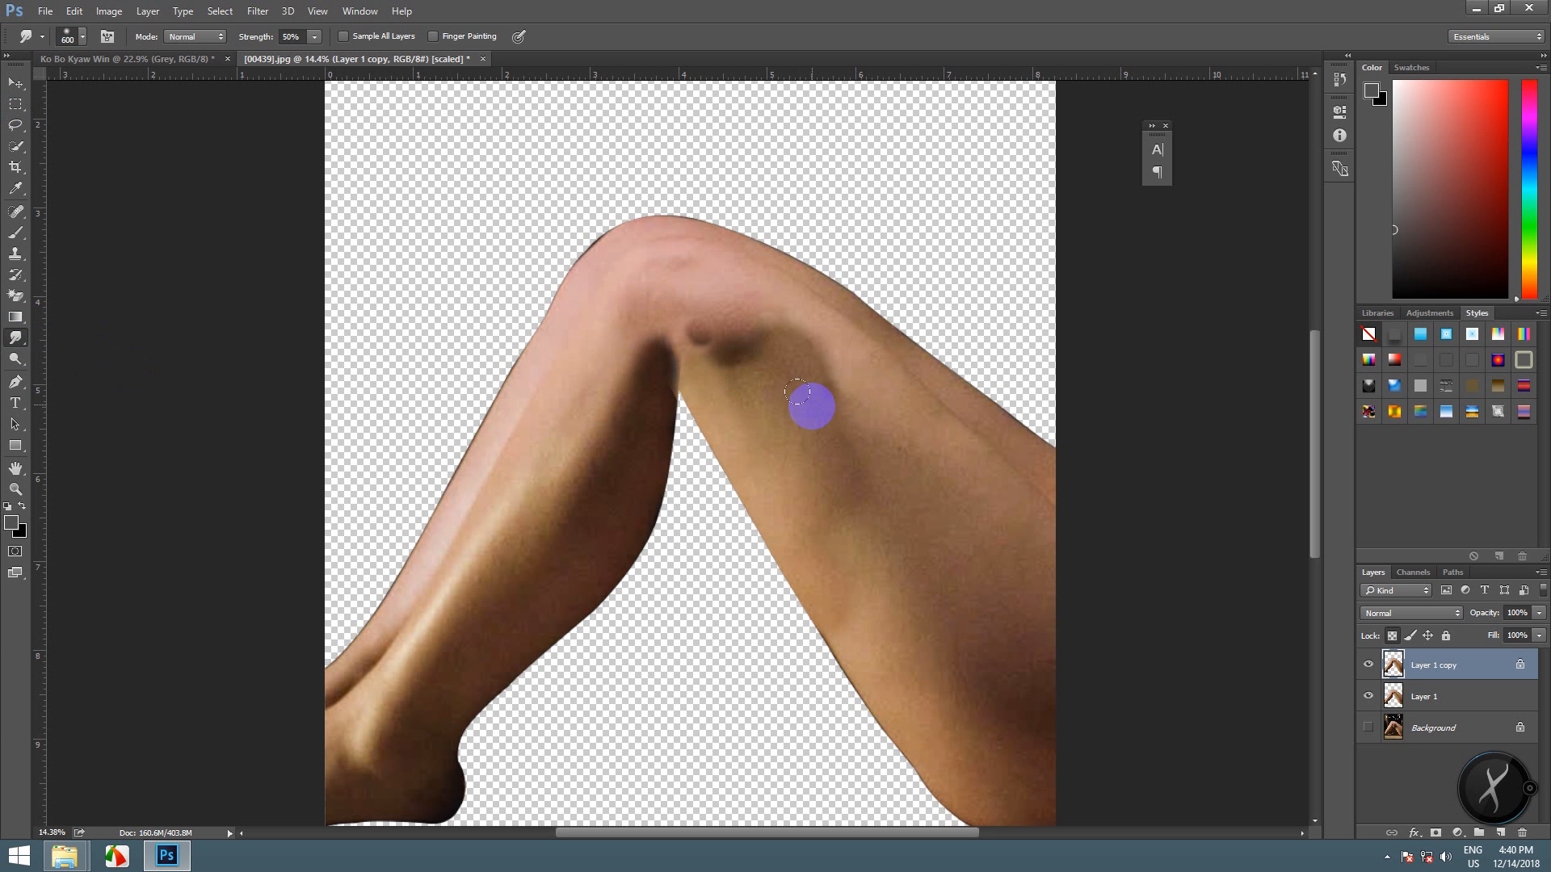
{"action": "right_click", "coordinate": [797, 392]}
{"action": "left_click_drag", "start_coordinate": [893, 402], "coordinate": [980, 406]}
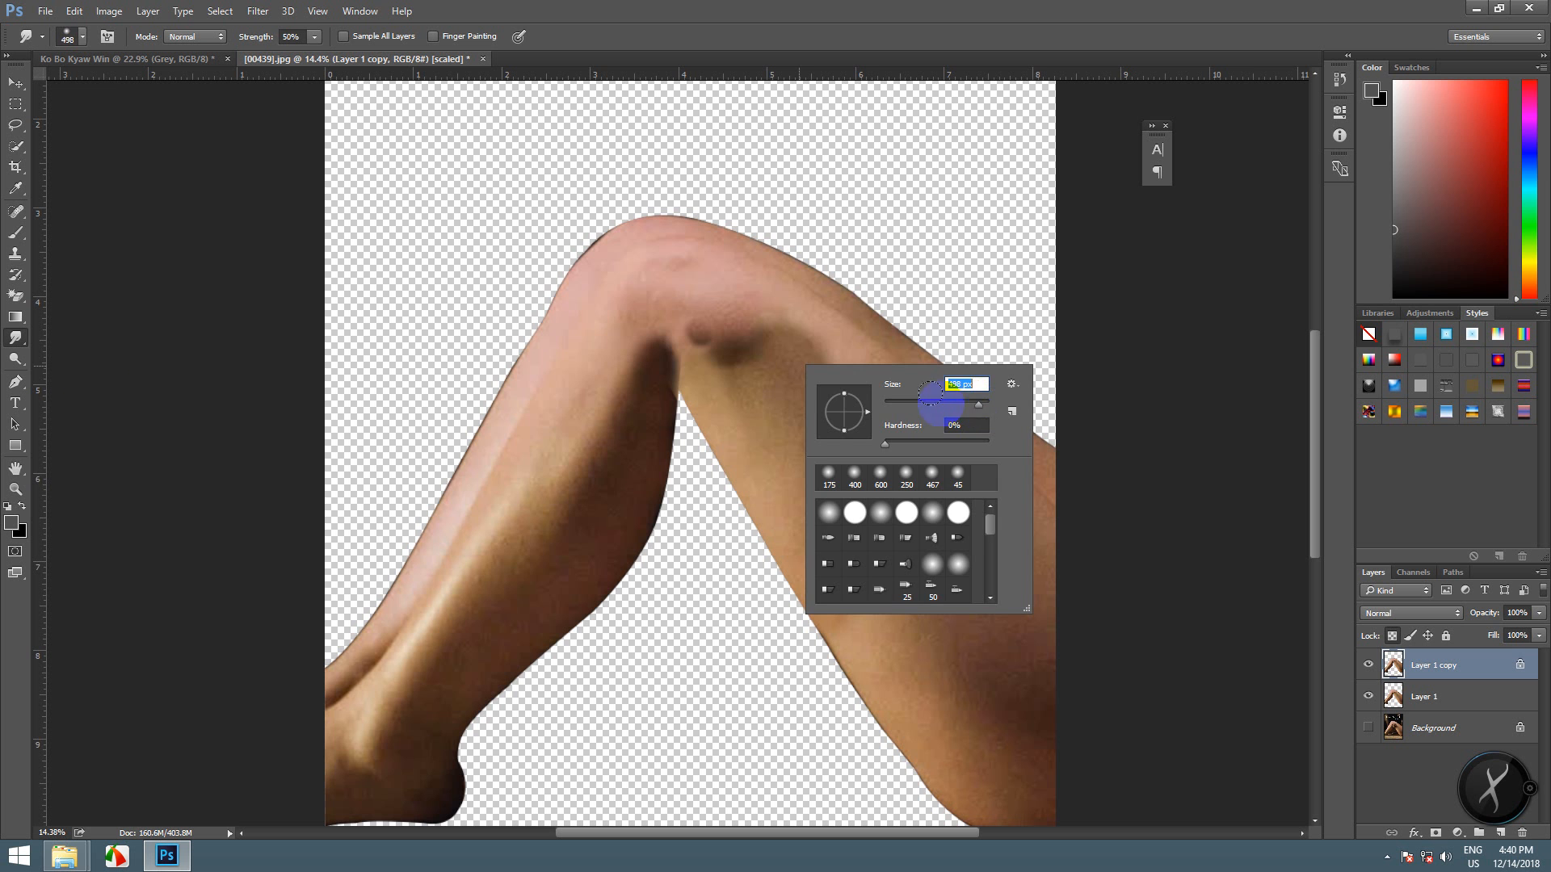
{"action": "left_click", "coordinate": [737, 346]}
- Smudge the dark patch beneath the knee on Layer 1 copy at 50% strength
{"action": "mouse_move", "coordinate": [782, 357]}
{"action": "left_mouse_down"}
{"action": "mouse_move", "coordinate": [707, 330]}
{"action": "mouse_move", "coordinate": [738, 369]}
{"action": "mouse_move", "coordinate": [701, 338]}
{"action": "mouse_move", "coordinate": [725, 357]}
{"action": "mouse_move", "coordinate": [717, 322]}
{"action": "mouse_move", "coordinate": [746, 374]}
{"action": "mouse_move", "coordinate": [727, 329]}
{"action": "mouse_move", "coordinate": [705, 351]}
{"action": "mouse_move", "coordinate": [748, 364]}
{"action": "left_mouse_up"}
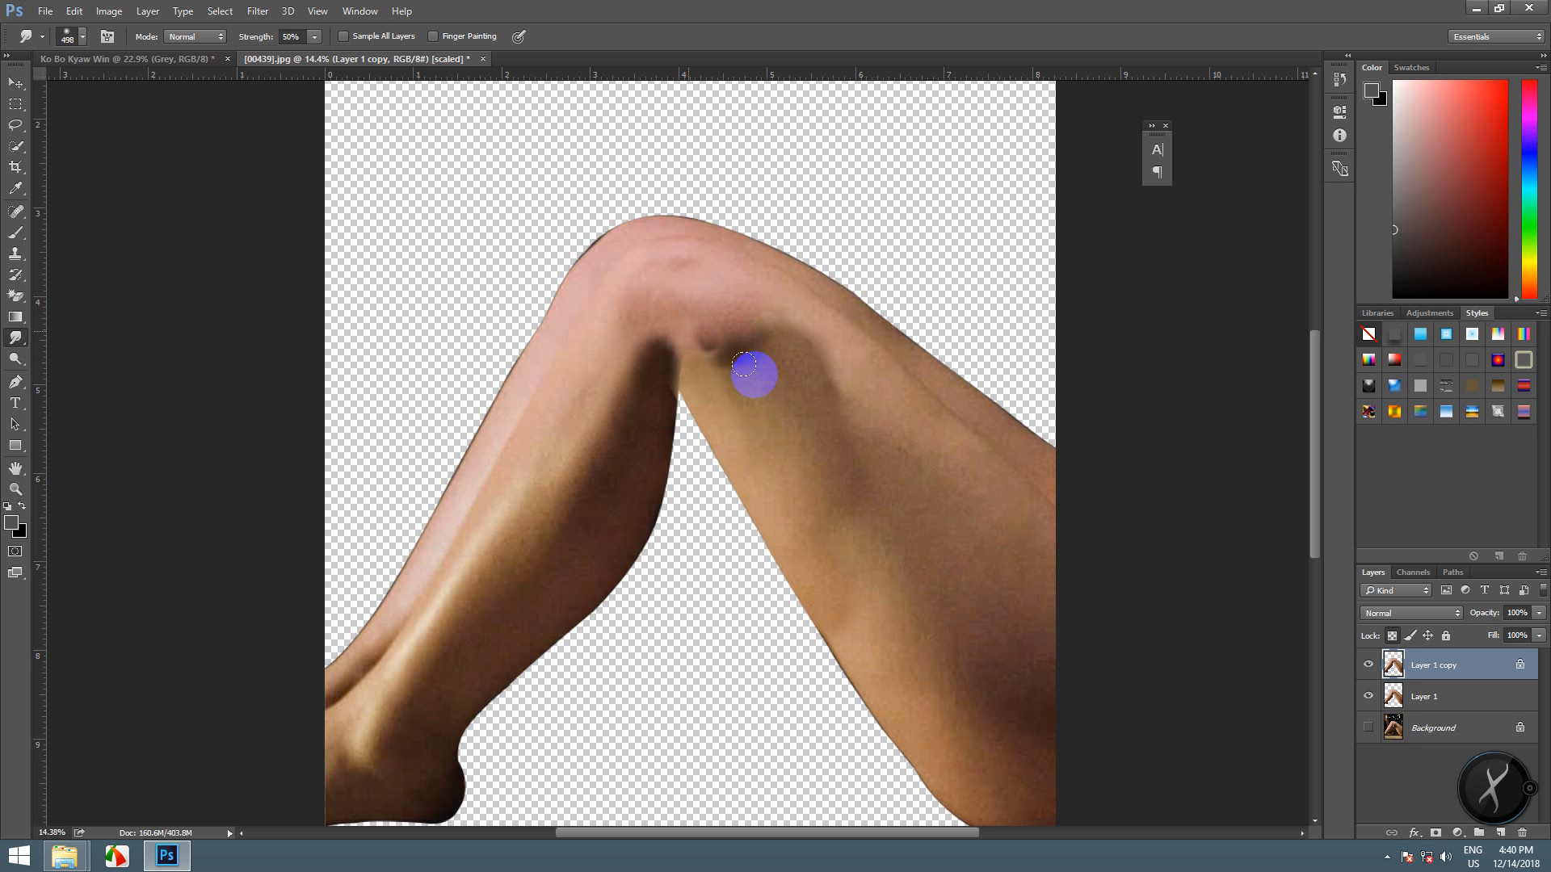
{"action": "left_click_drag", "start_coordinate": [259, 38], "coordinate": [268, 36]}
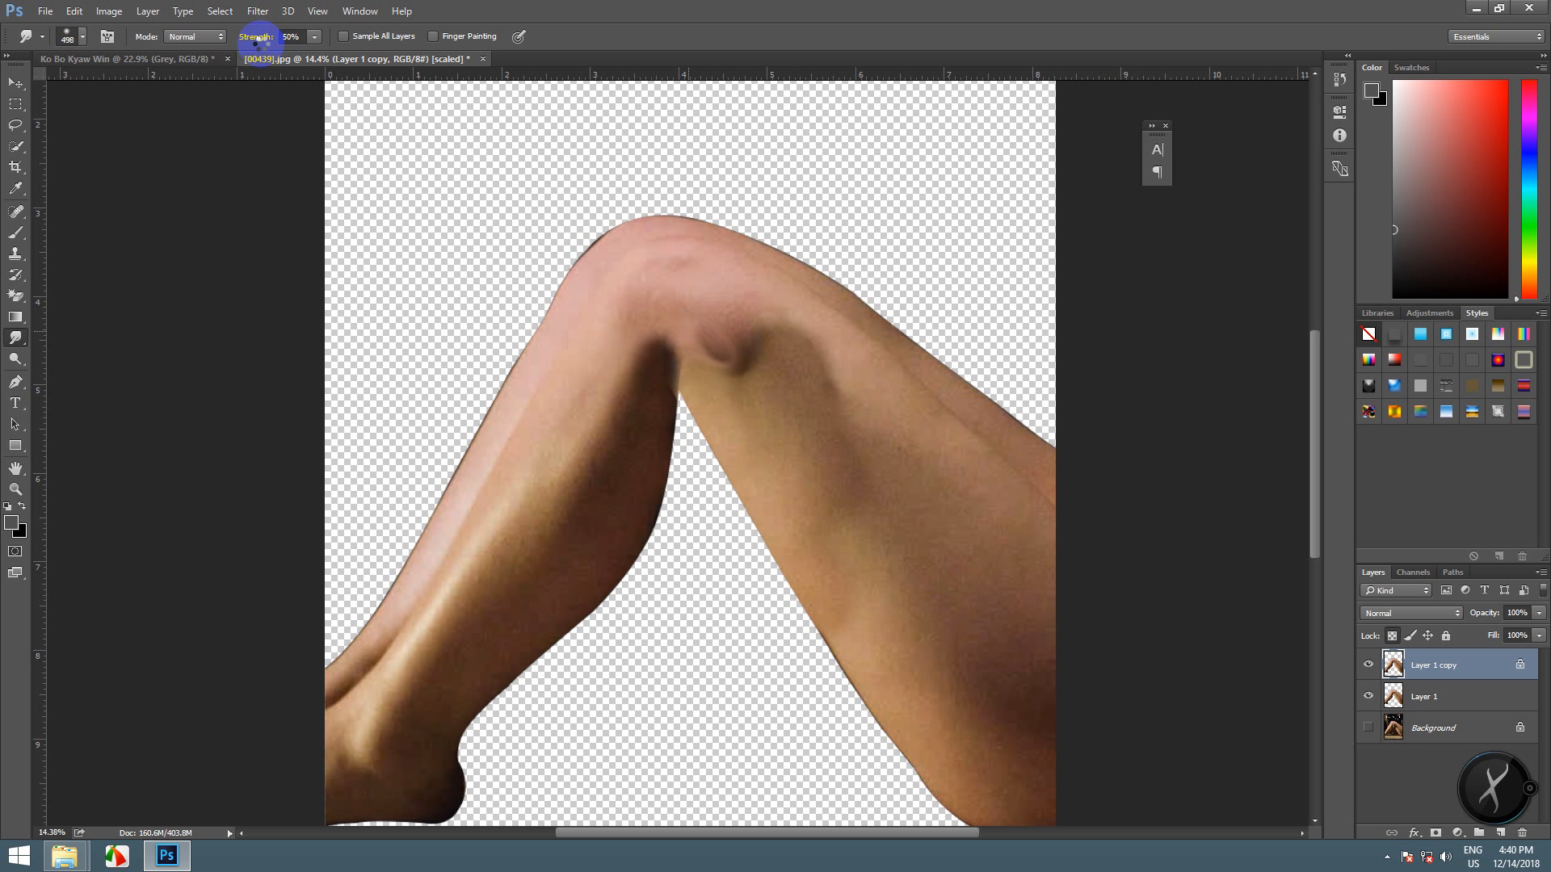
{"action": "mouse_move", "coordinate": [812, 355]}
{"action": "left_mouse_down"}
{"action": "mouse_move", "coordinate": [710, 346]}
{"action": "mouse_move", "coordinate": [736, 378]}
{"action": "left_mouse_up"}
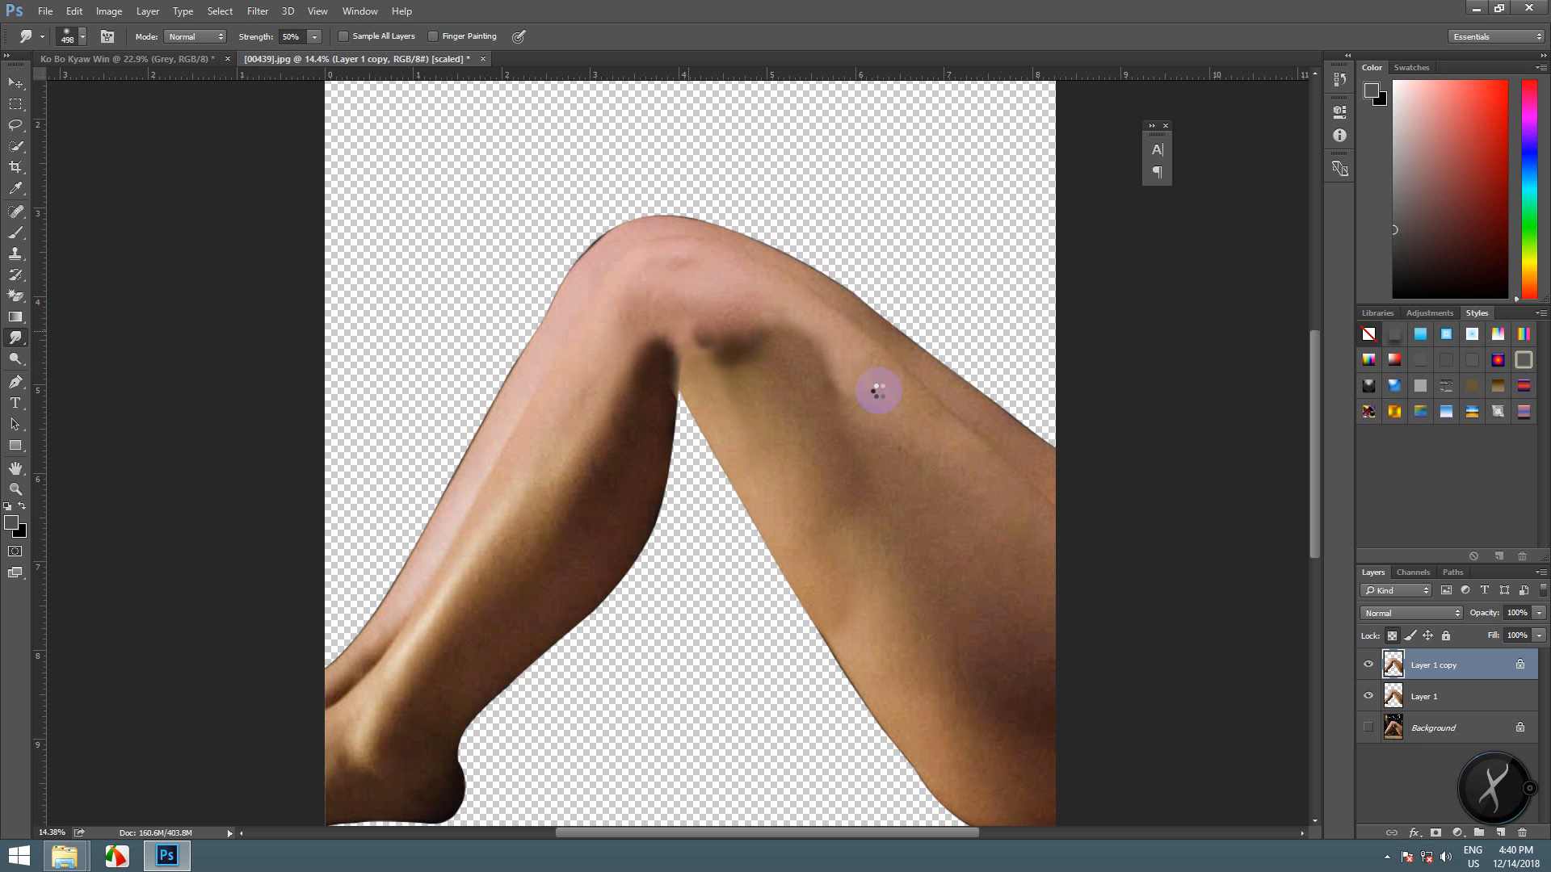
{"action": "mouse_move", "coordinate": [760, 357]}
{"action": "left_mouse_down"}
{"action": "mouse_move", "coordinate": [757, 375]}
{"action": "mouse_move", "coordinate": [685, 363]}
{"action": "left_mouse_up"}
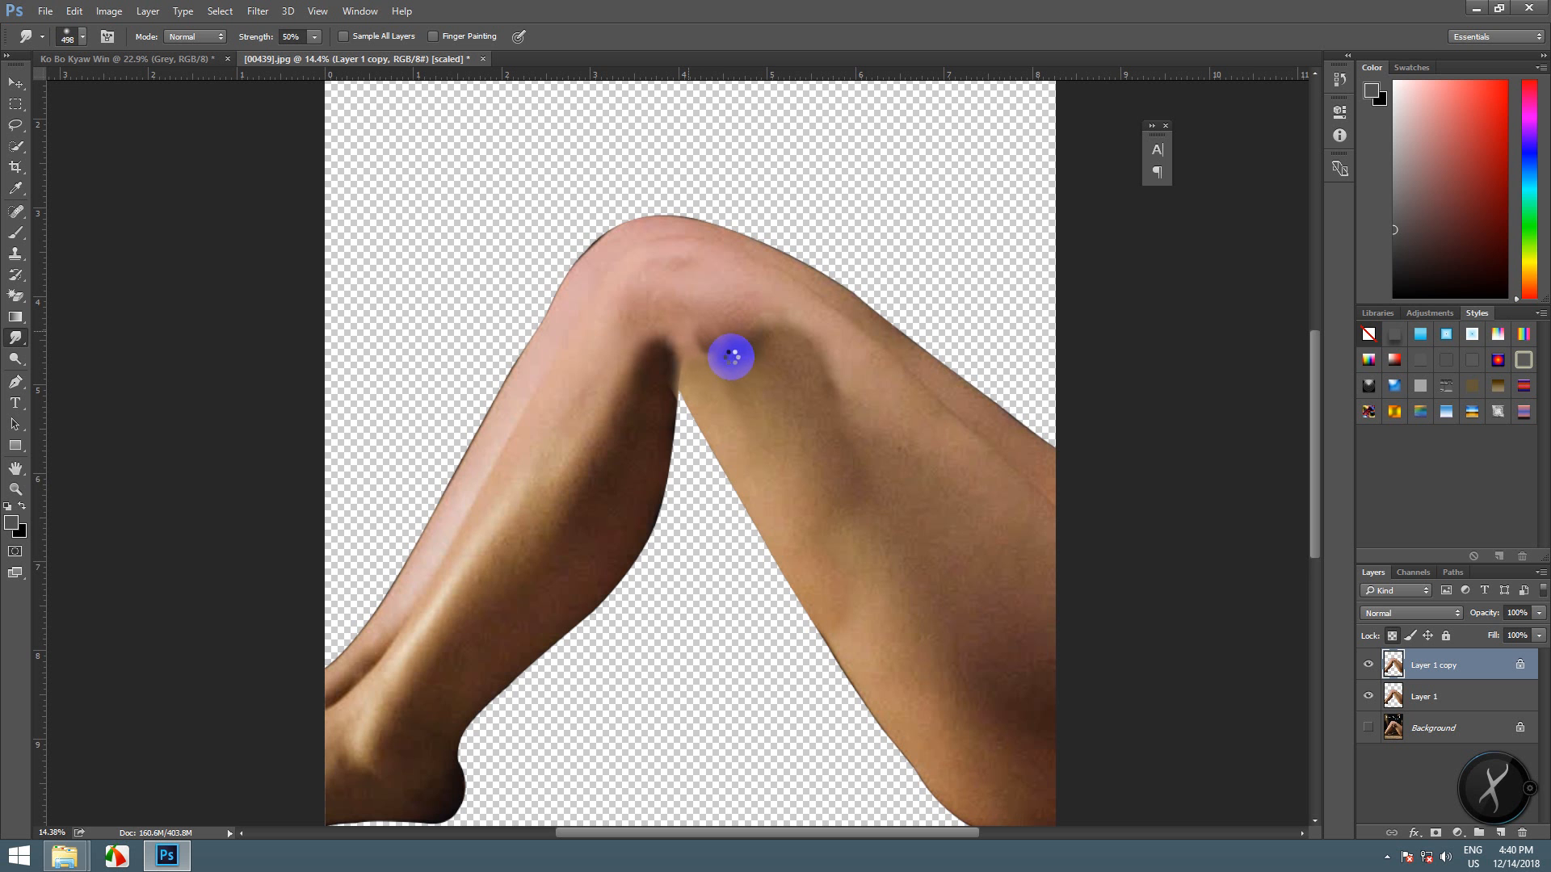
{"action": "left_click_drag", "start_coordinate": [747, 365], "coordinate": [755, 355]}
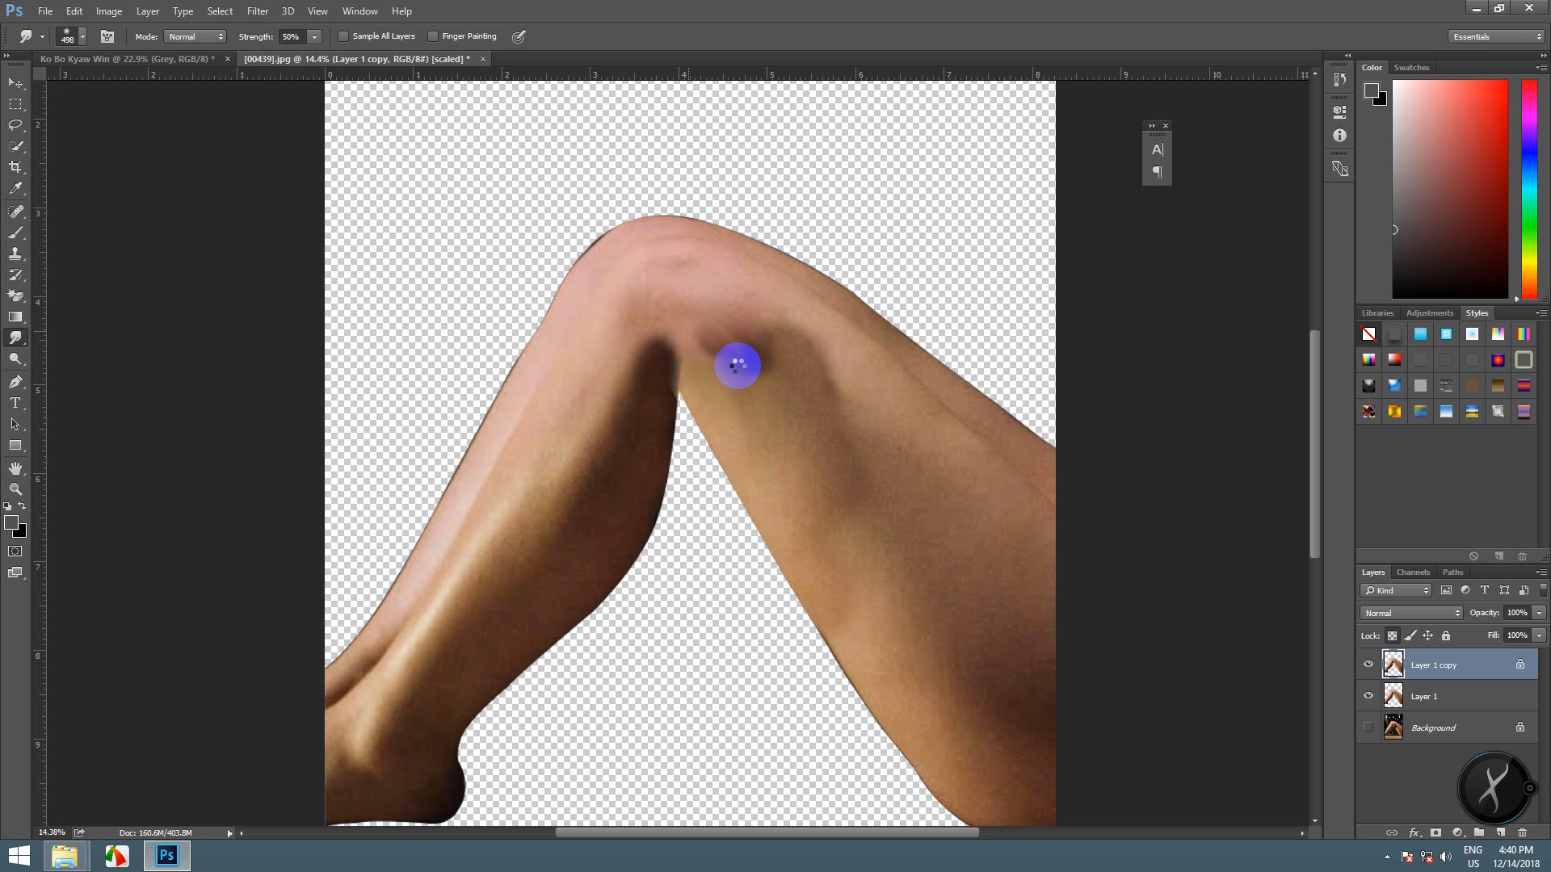
- Lower the Smudge strength to 16% and blend the dark patch under the knee and the shadow running down the thigh
{"action": "key", "text": "Return"}
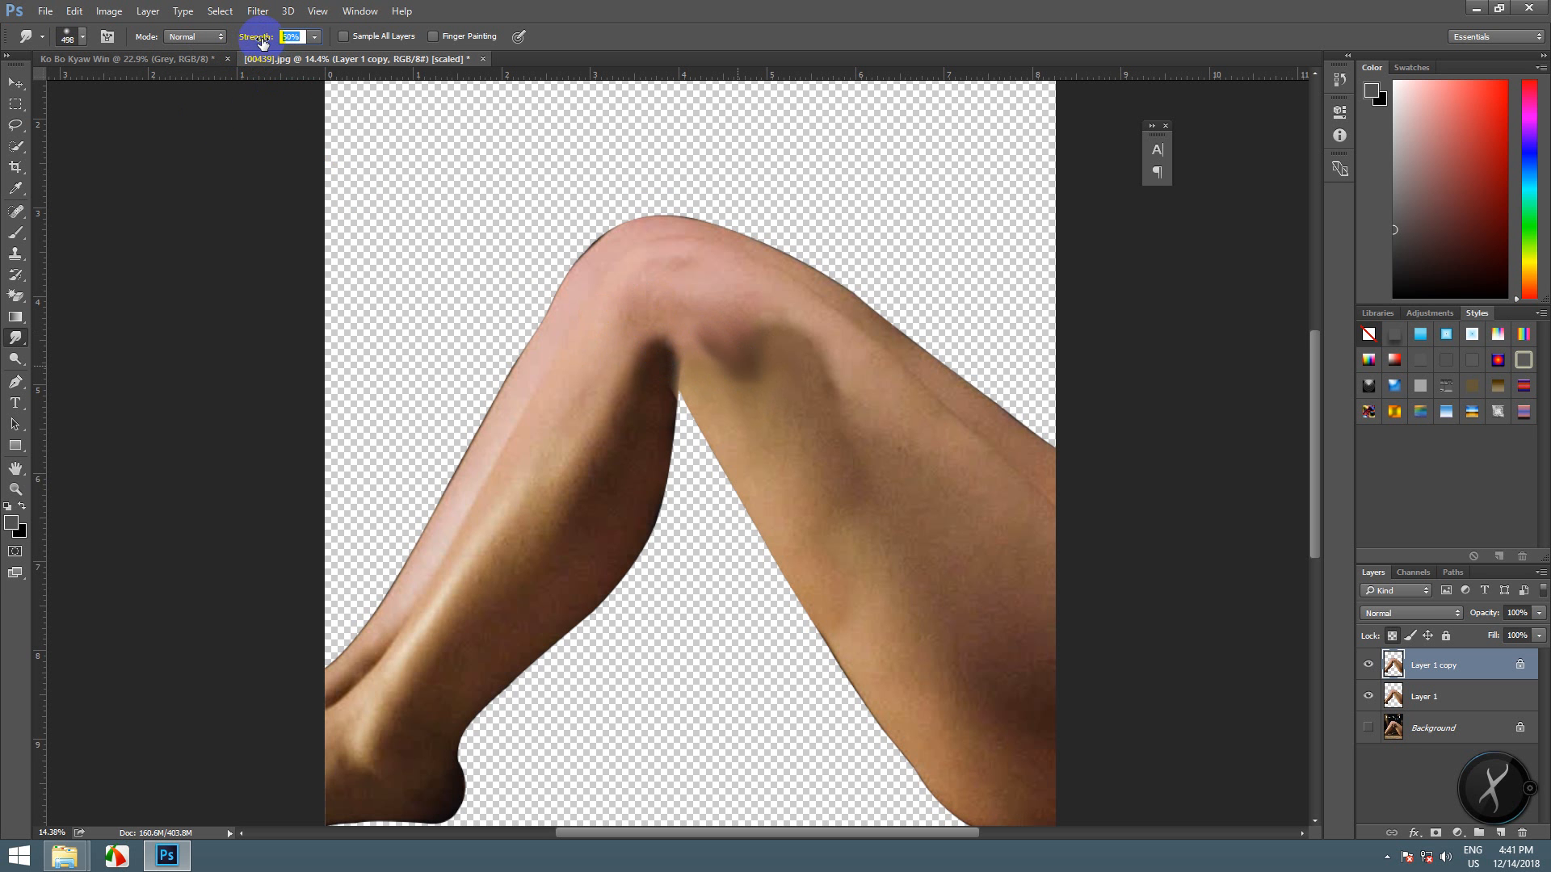
{"action": "left_click_drag", "start_coordinate": [262, 42], "coordinate": [231, 42]}
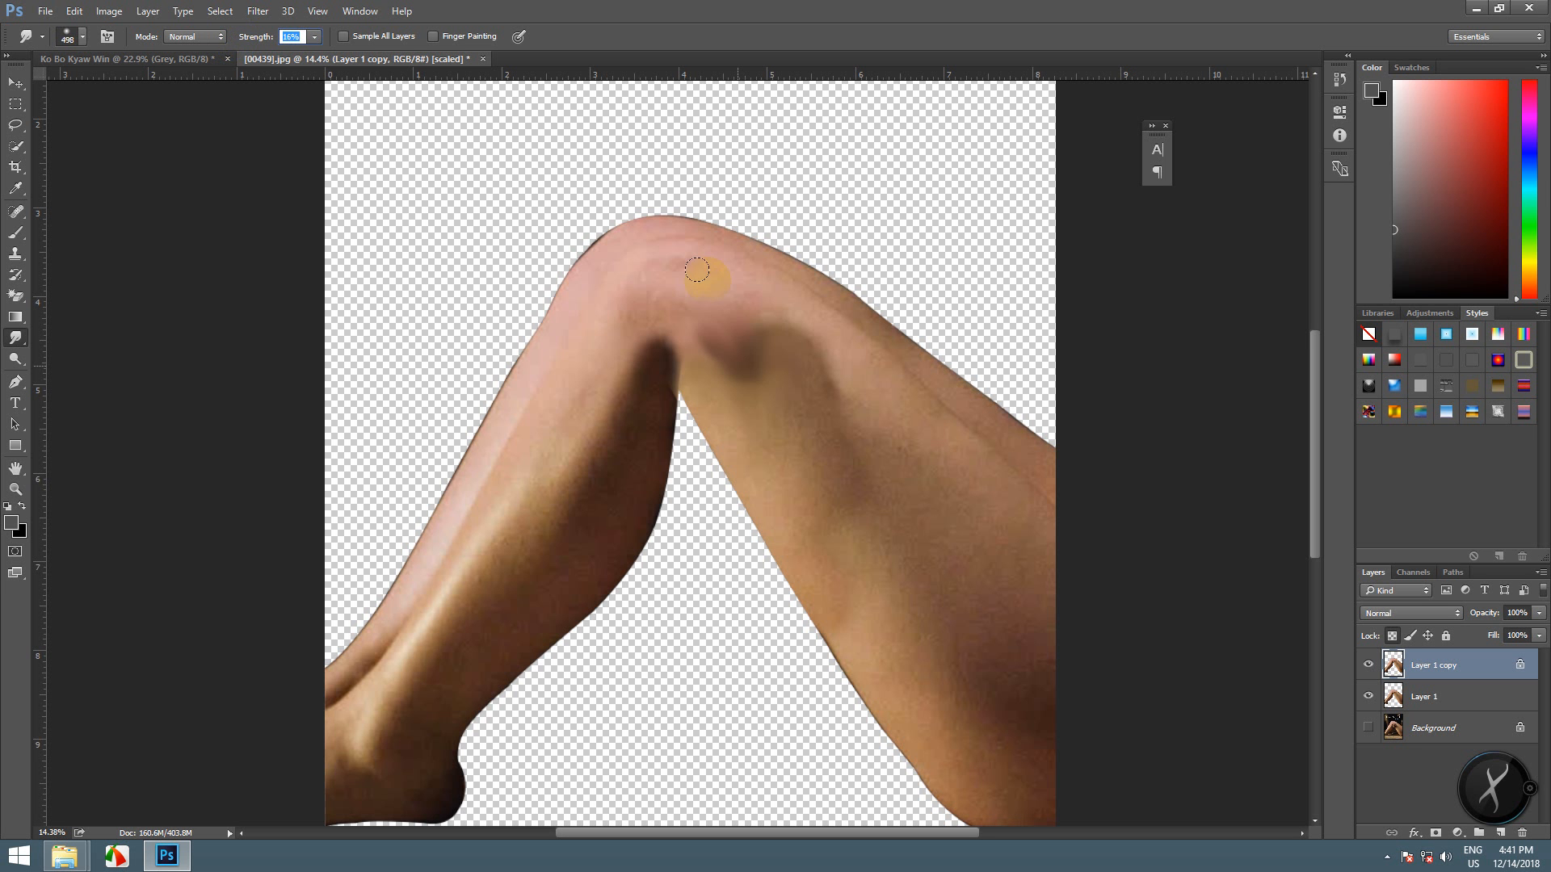
{"action": "mouse_move", "coordinate": [759, 339]}
{"action": "left_mouse_down"}
{"action": "mouse_move", "coordinate": [828, 435]}
{"action": "mouse_move", "coordinate": [723, 341]}
{"action": "mouse_move", "coordinate": [727, 325]}
{"action": "mouse_move", "coordinate": [754, 345]}
{"action": "mouse_move", "coordinate": [790, 385]}
{"action": "mouse_move", "coordinate": [675, 320]}
{"action": "mouse_move", "coordinate": [799, 452]}
{"action": "mouse_move", "coordinate": [734, 348]}
{"action": "mouse_move", "coordinate": [846, 466]}
{"action": "mouse_move", "coordinate": [789, 418]}
{"action": "mouse_move", "coordinate": [864, 405]}
{"action": "mouse_move", "coordinate": [835, 391]}
{"action": "left_mouse_up"}
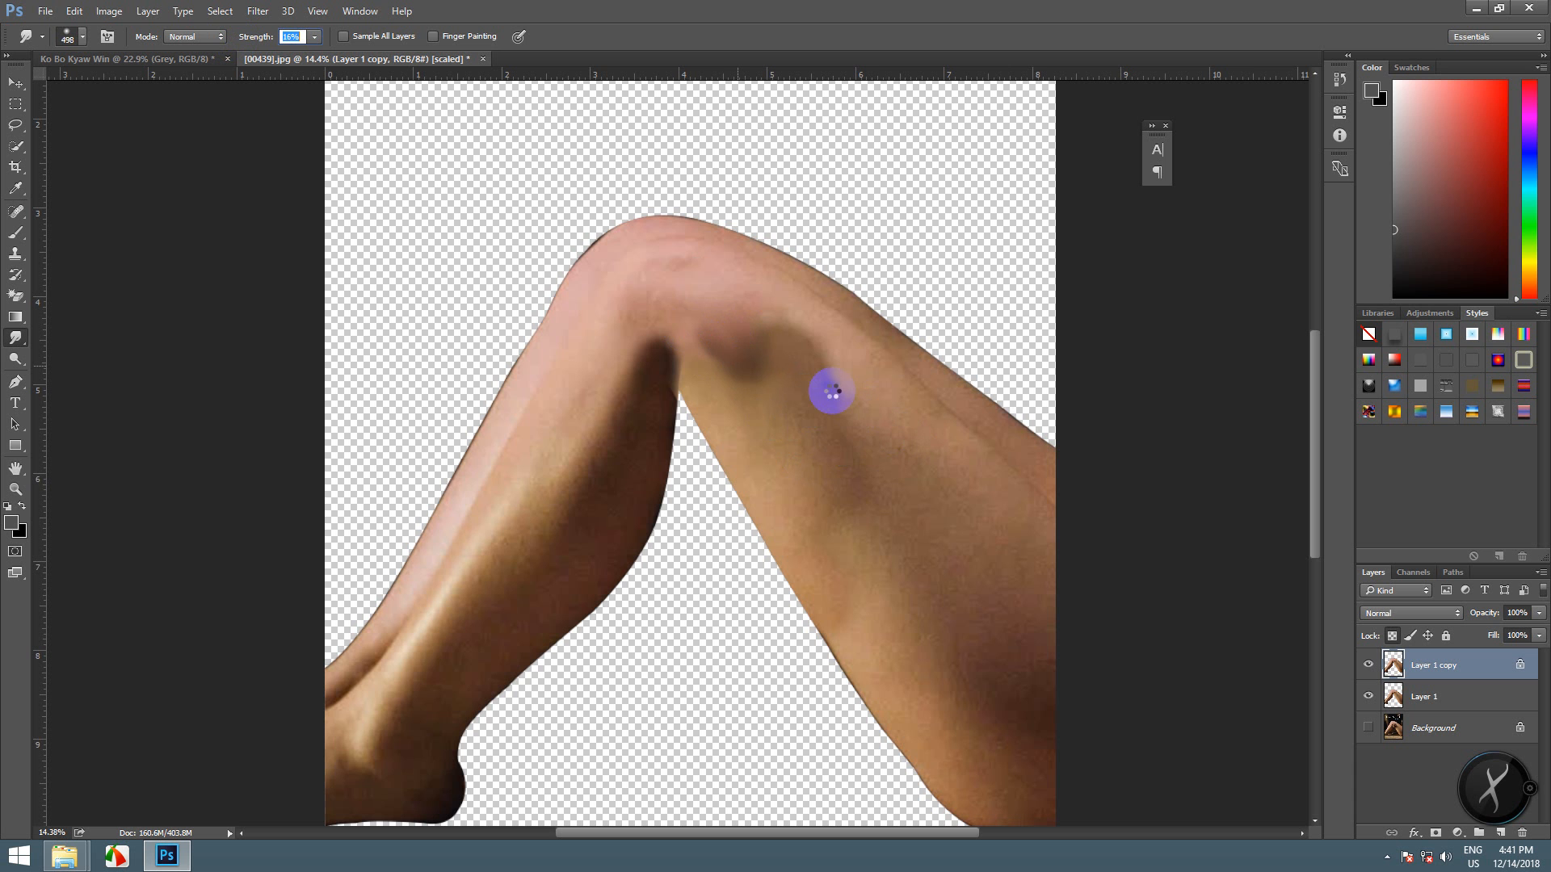
{"action": "left_click_drag", "start_coordinate": [832, 392], "coordinate": [857, 456]}
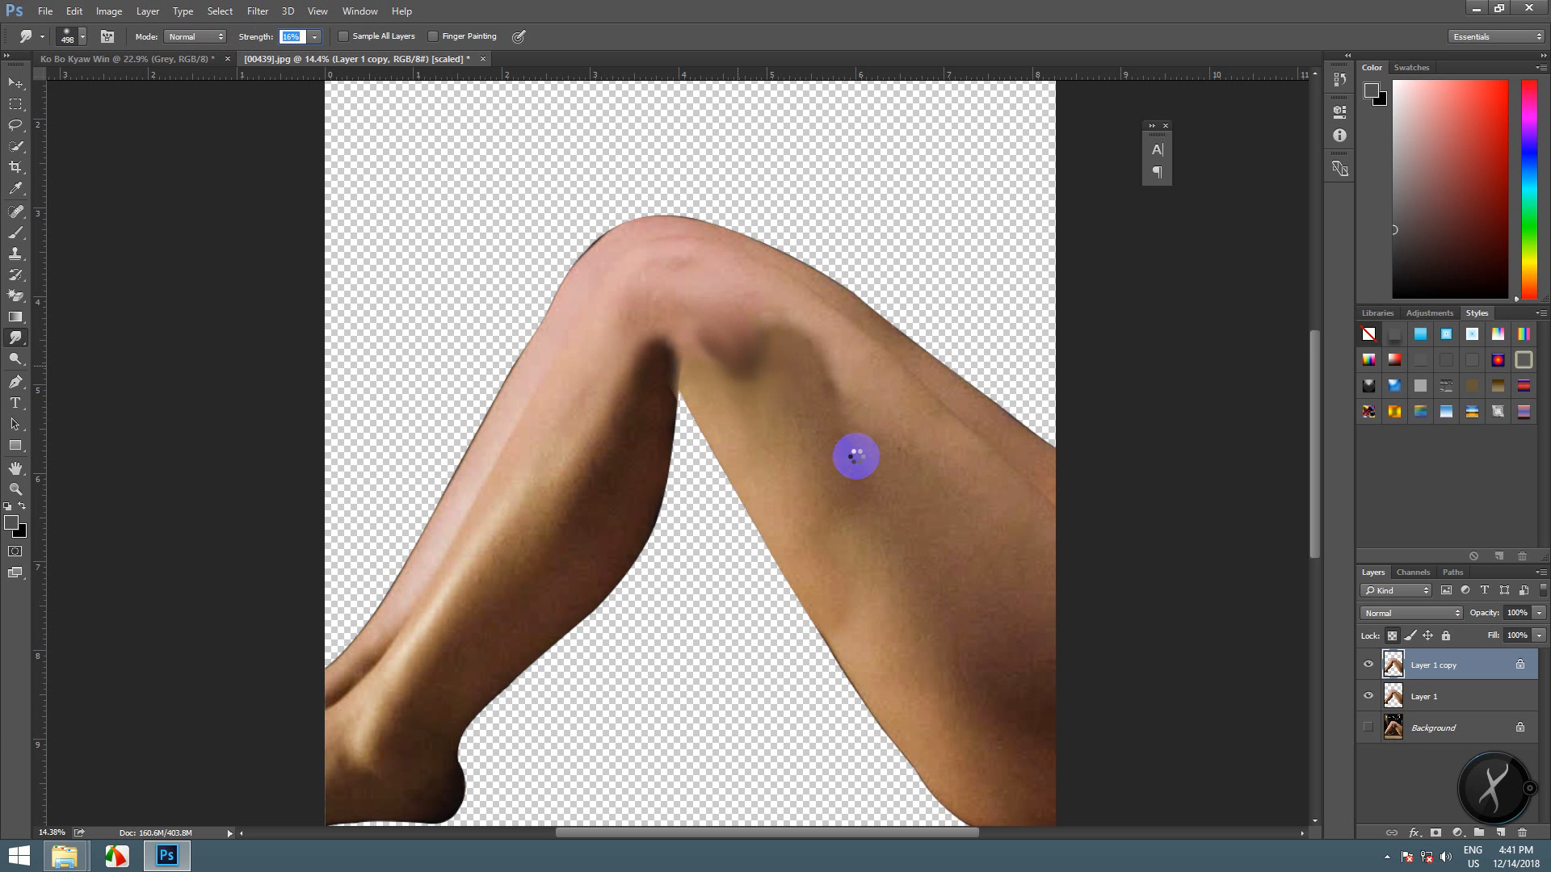
{"action": "mouse_move", "coordinate": [857, 457]}
{"action": "left_mouse_down"}
{"action": "mouse_move", "coordinate": [807, 416]}
{"action": "mouse_move", "coordinate": [801, 430]}
{"action": "left_mouse_up"}
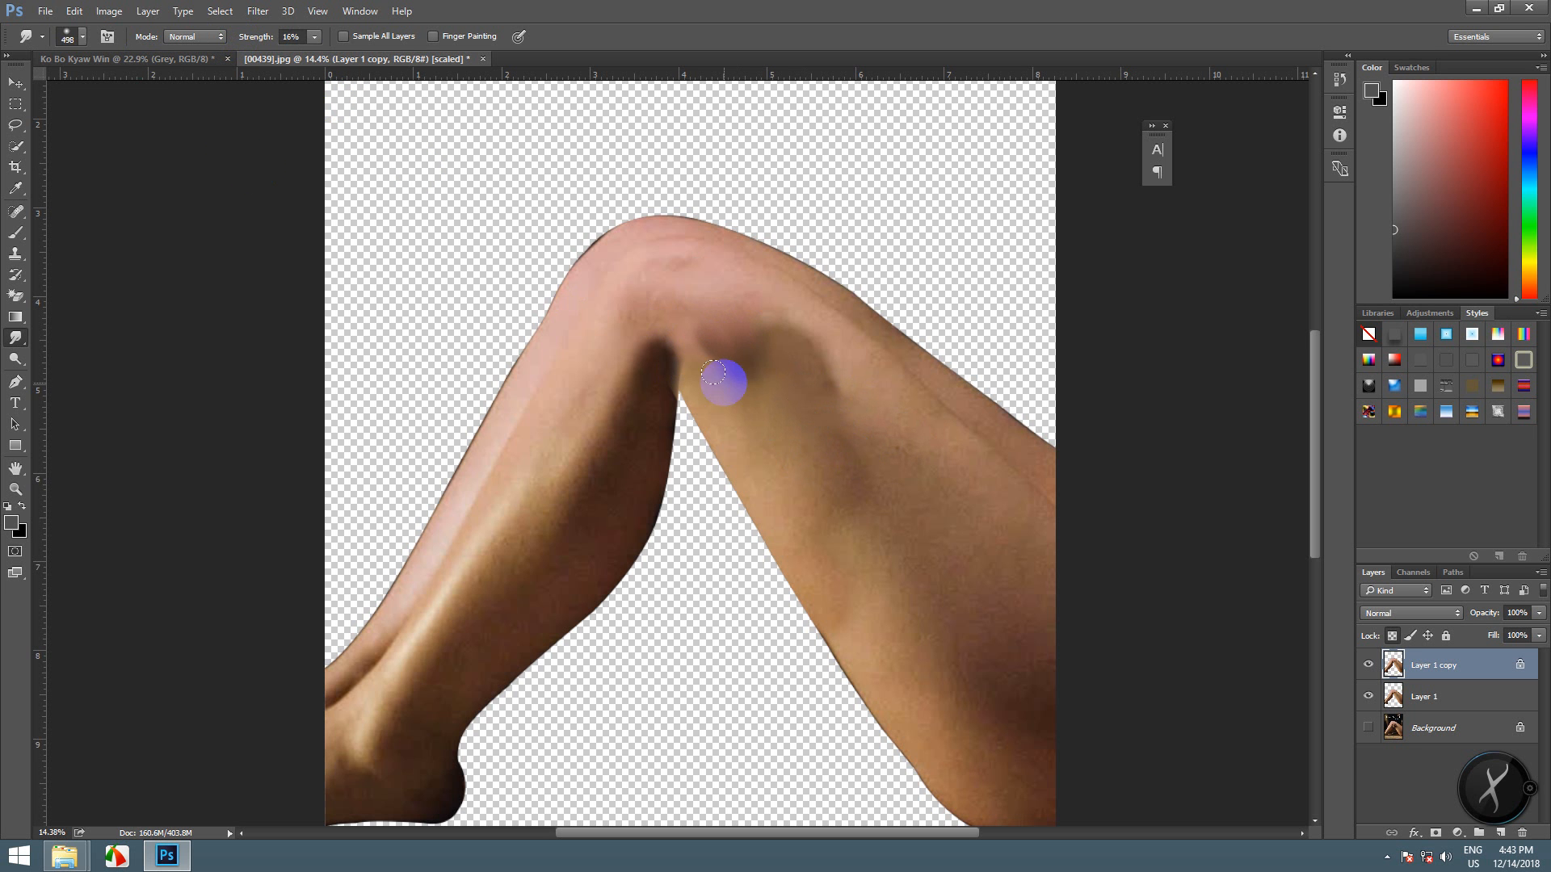
{"action": "mouse_move", "coordinate": [695, 386]}
{"action": "left_mouse_down"}
{"action": "mouse_move", "coordinate": [769, 342]}
{"action": "mouse_move", "coordinate": [773, 311]}
{"action": "mouse_move", "coordinate": [738, 336]}
{"action": "mouse_move", "coordinate": [763, 343]}
{"action": "mouse_move", "coordinate": [765, 319]}
{"action": "mouse_move", "coordinate": [680, 339]}
{"action": "mouse_move", "coordinate": [720, 371]}
{"action": "mouse_move", "coordinate": [664, 358]}
{"action": "left_mouse_up"}
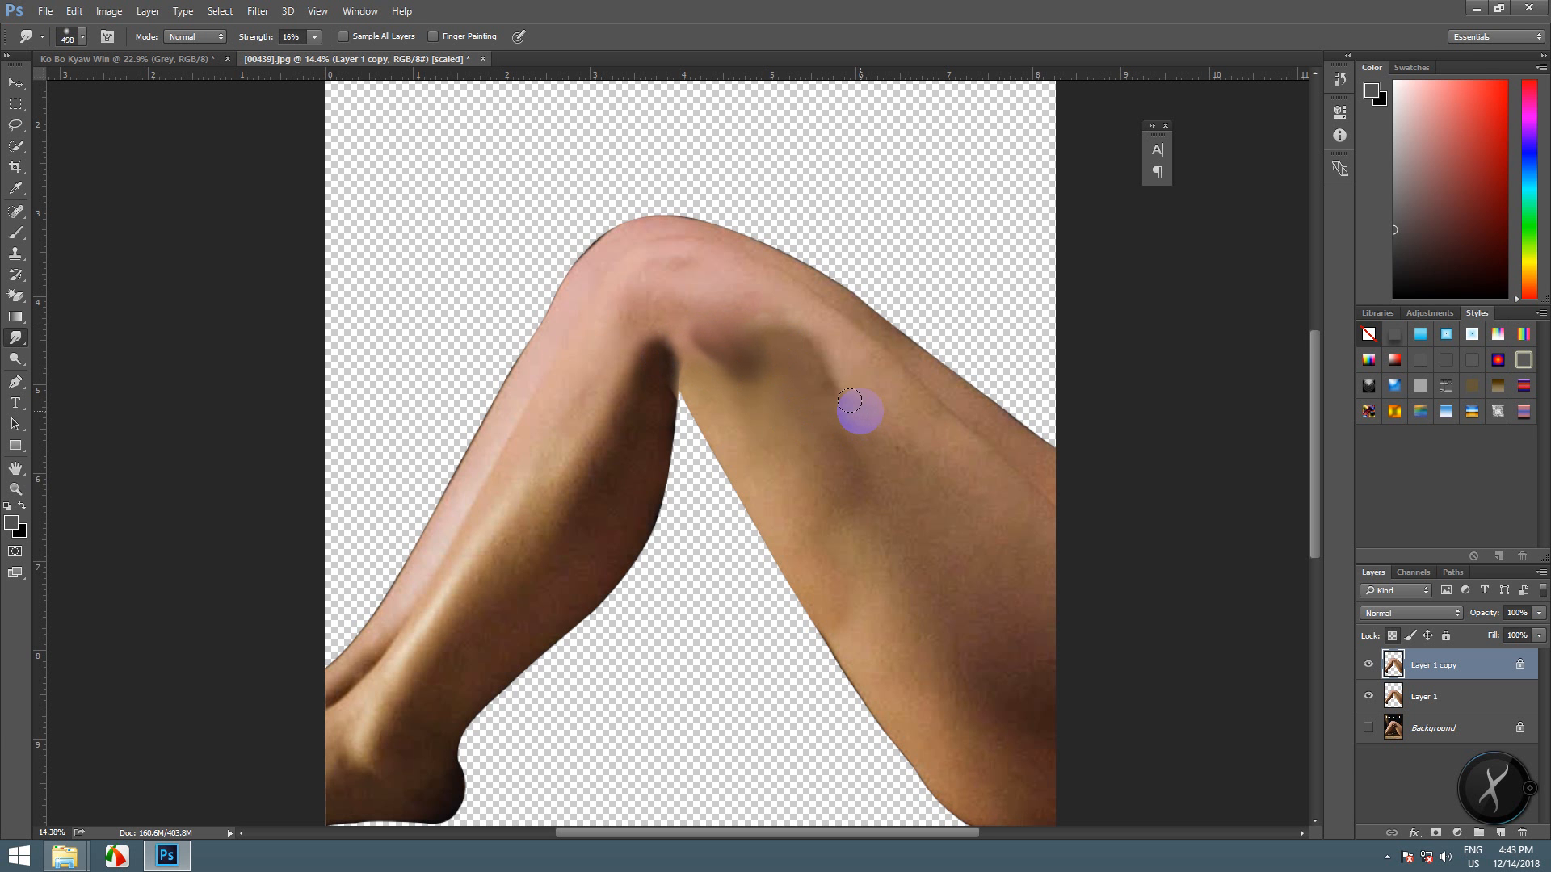
{"action": "mouse_move", "coordinate": [826, 382]}
{"action": "left_mouse_down"}
{"action": "mouse_move", "coordinate": [788, 363]}
{"action": "mouse_move", "coordinate": [868, 411]}
{"action": "mouse_move", "coordinate": [837, 406]}
{"action": "left_mouse_up"}
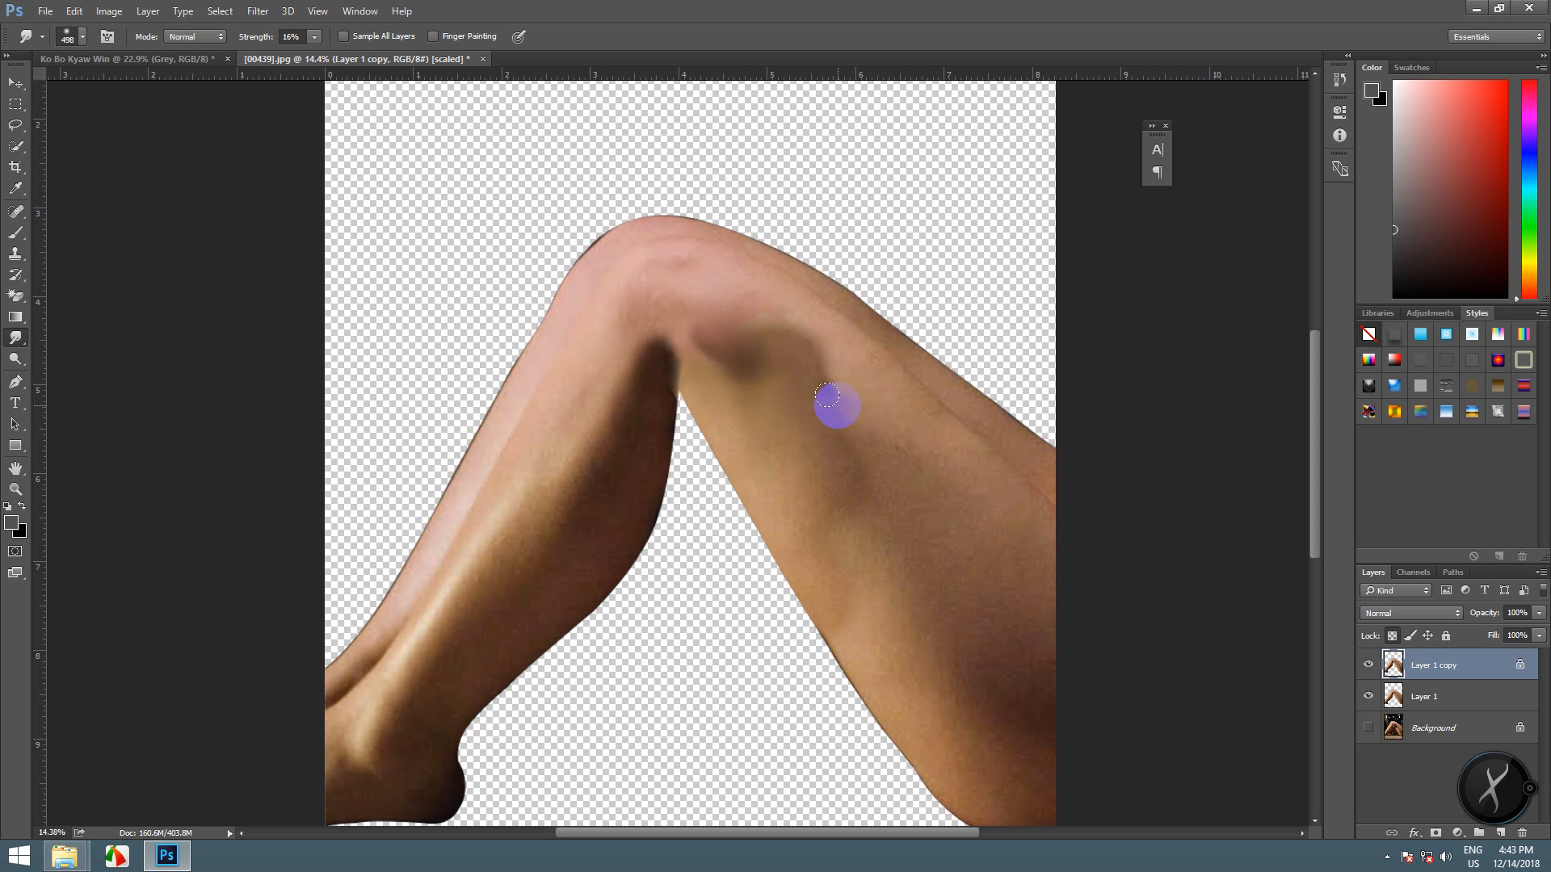
- Smudge the edge of the shadow on the upper thigh behind the knee to soften it
{"action": "scroll", "coordinate": [810, 471], "scroll_direction": "down", "scroll_amount": 2}
{"action": "scroll", "coordinate": [812, 477], "scroll_direction": "up", "scroll_amount": 2}
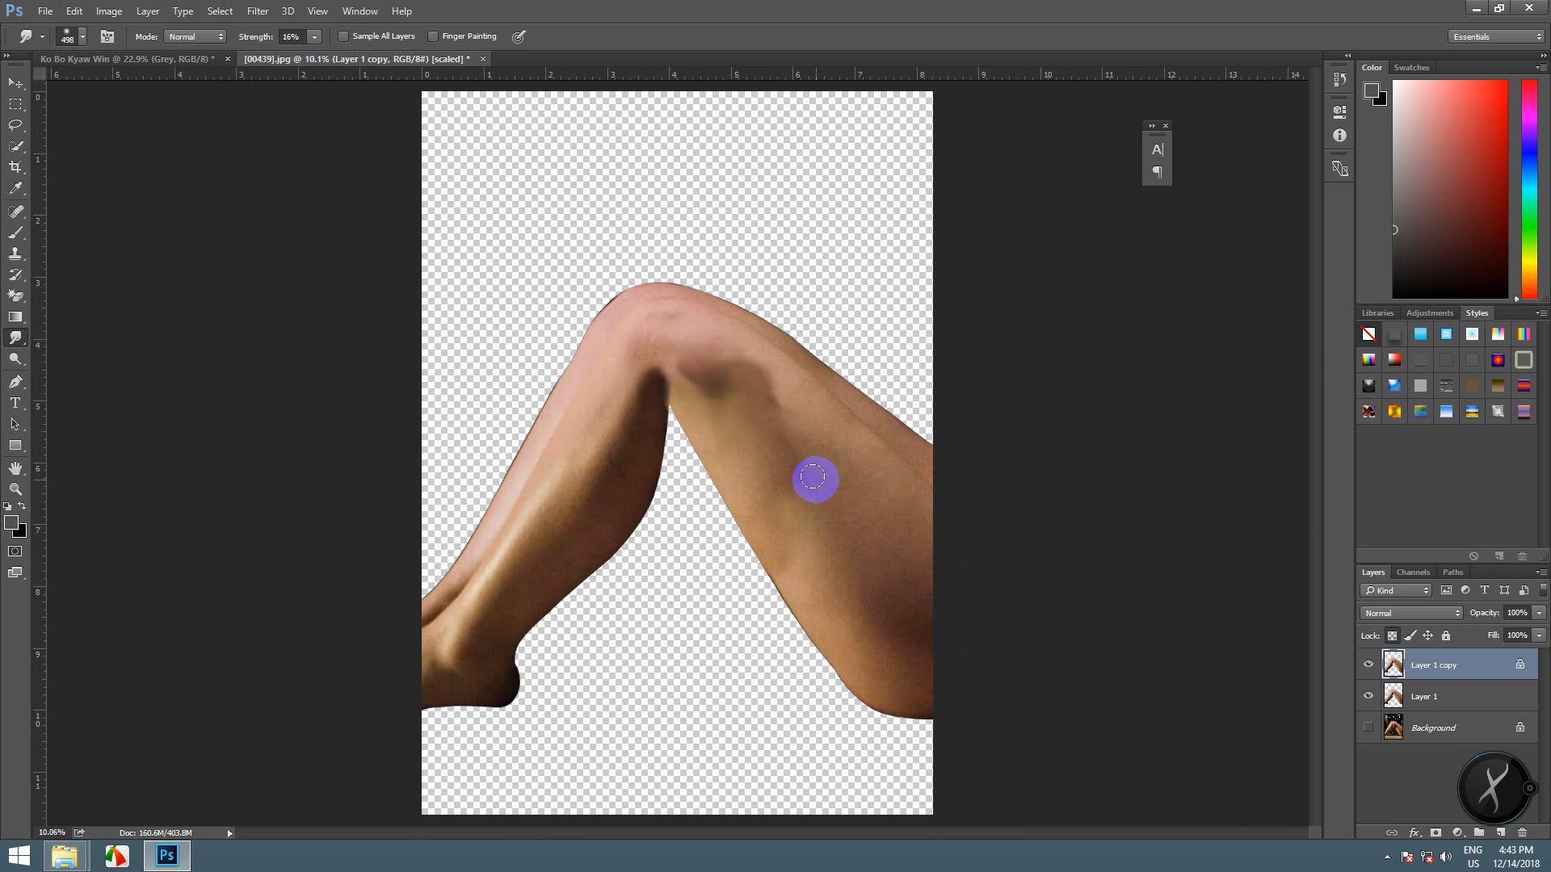
{"action": "scroll", "coordinate": [812, 477], "scroll_direction": "up", "scroll_amount": 3}
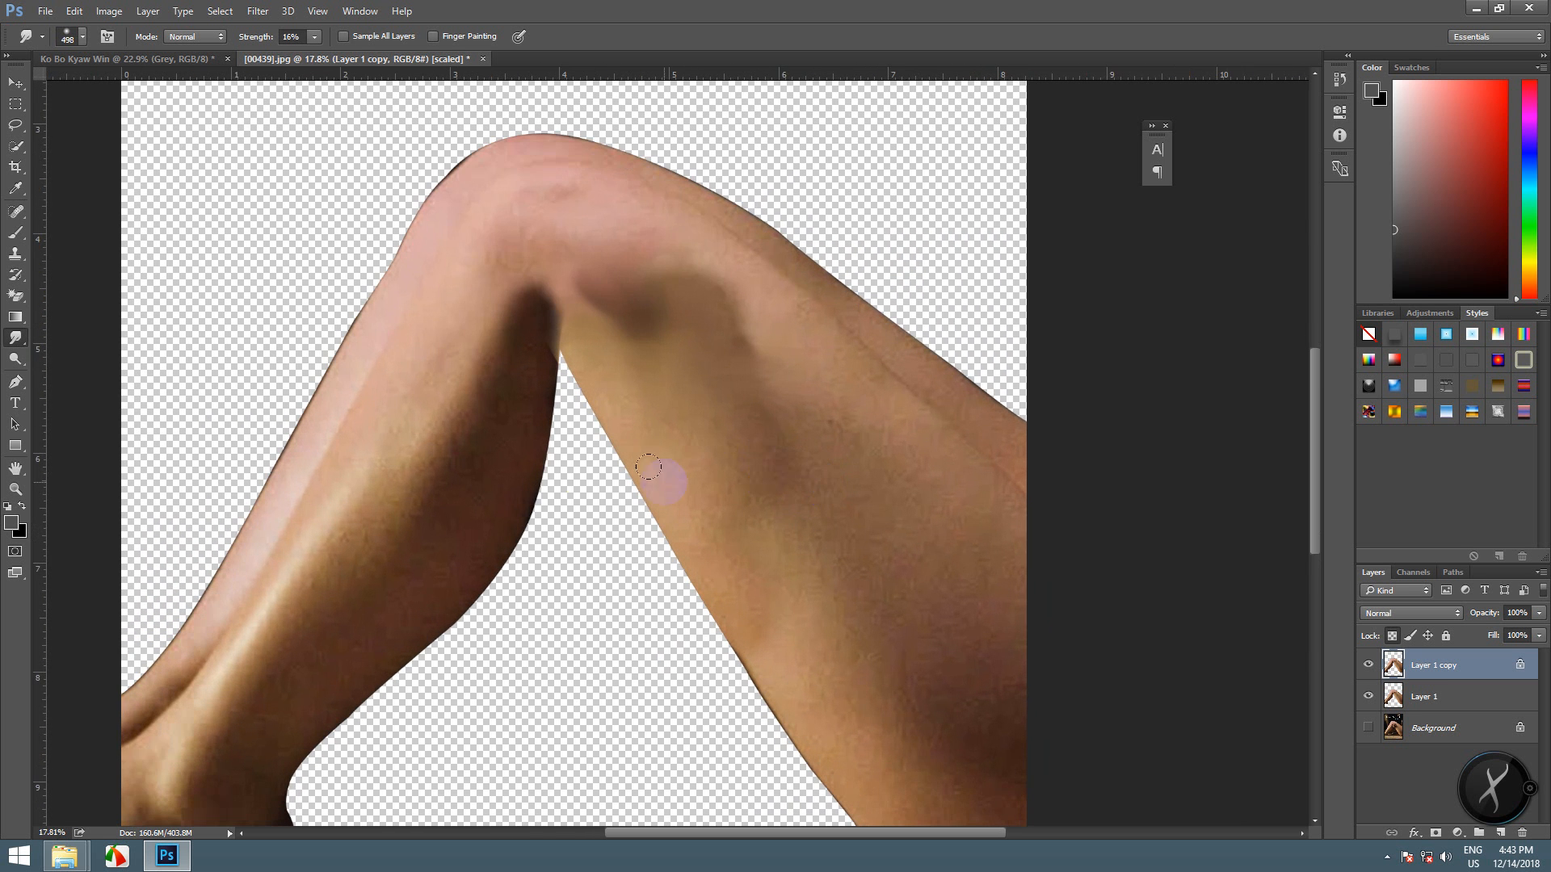
{"action": "left_click", "coordinate": [501, 423]}
{"action": "scroll", "coordinate": [595, 357], "scroll_direction": "down", "scroll_amount": 8}
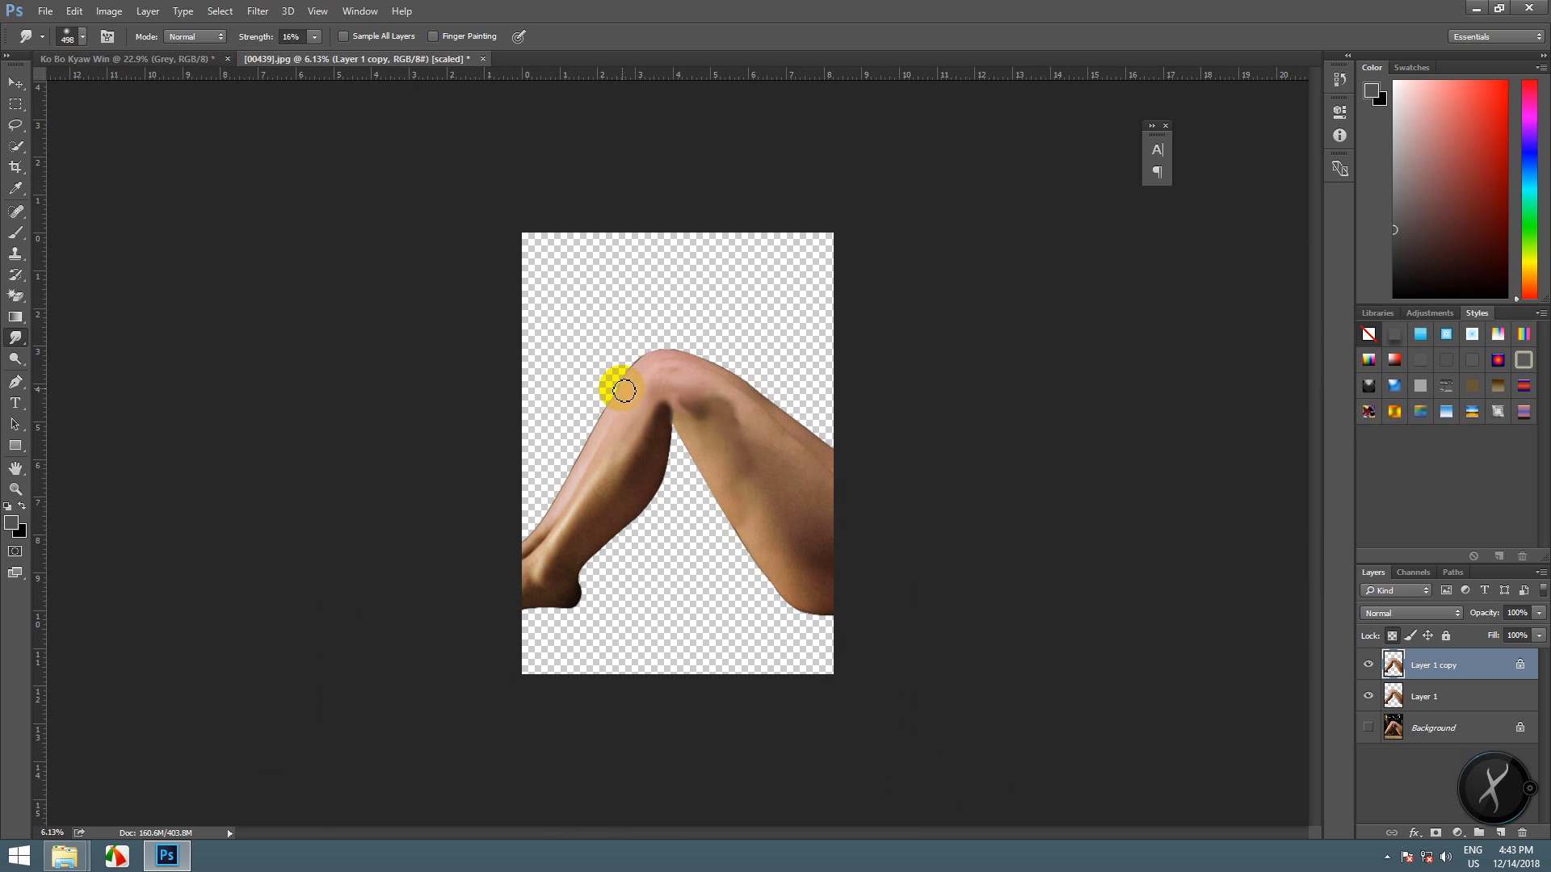
{"action": "scroll", "coordinate": [755, 451], "scroll_direction": "up", "scroll_amount": 1}
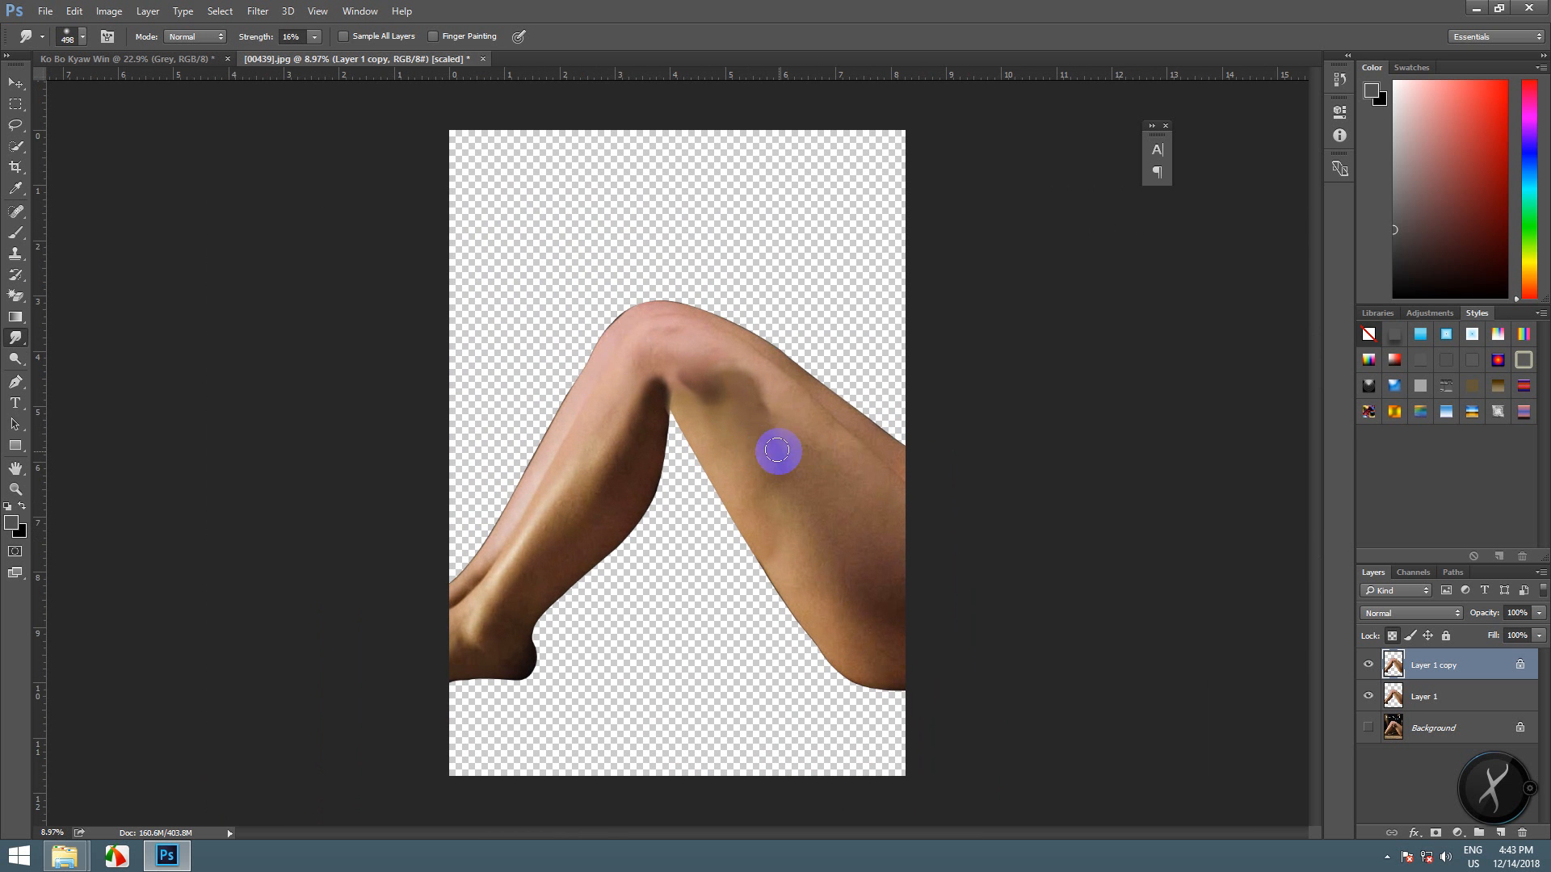
{"action": "scroll", "coordinate": [777, 445], "scroll_direction": "up", "scroll_amount": 2}
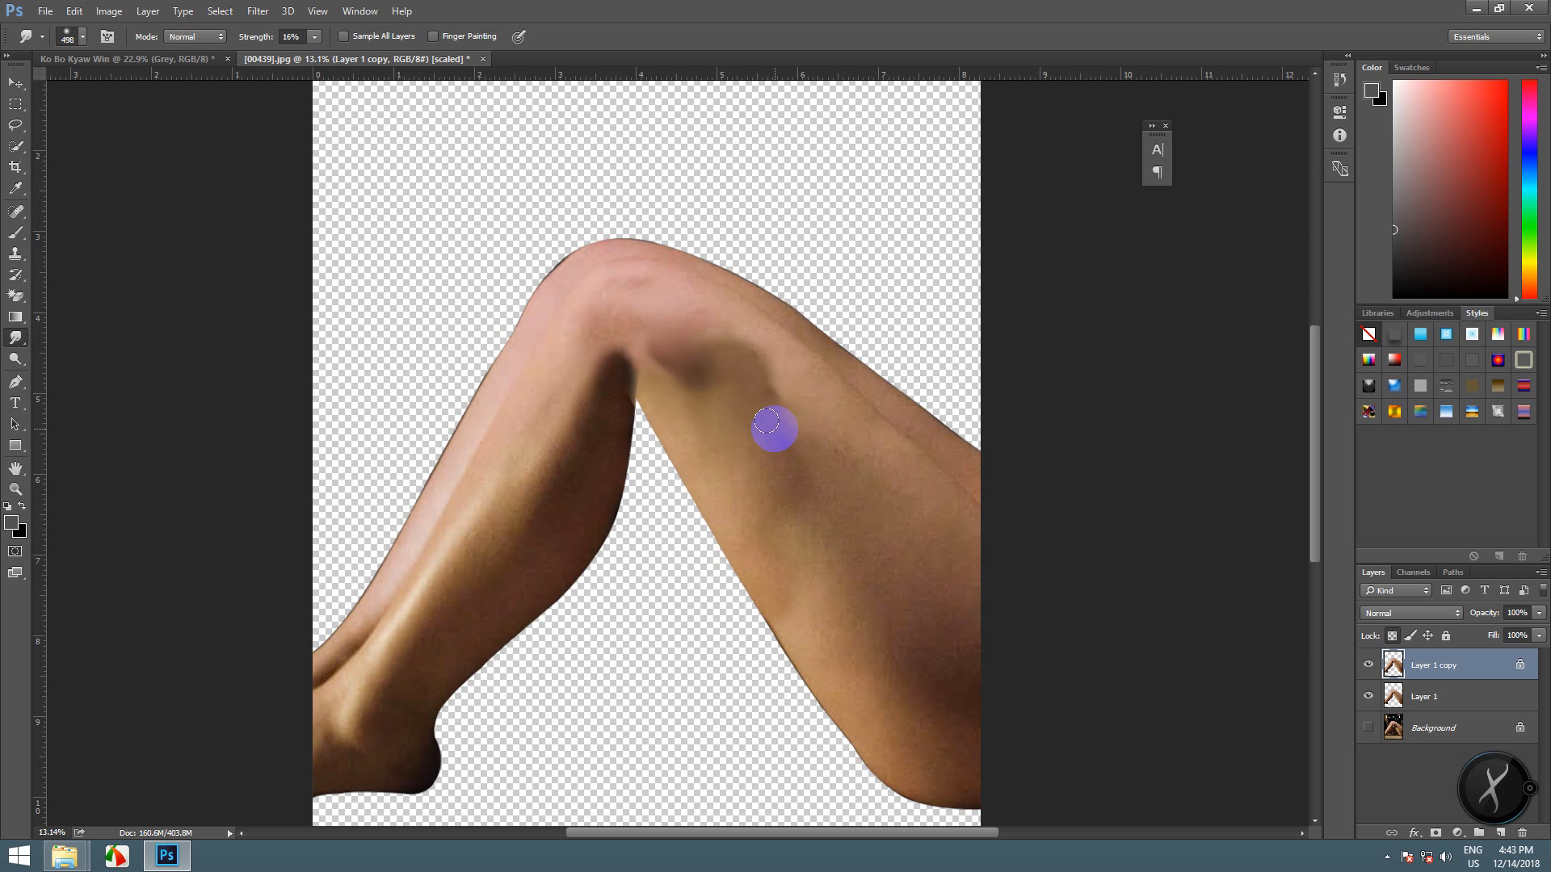
{"action": "left_click_drag", "start_coordinate": [788, 413], "coordinate": [753, 378]}
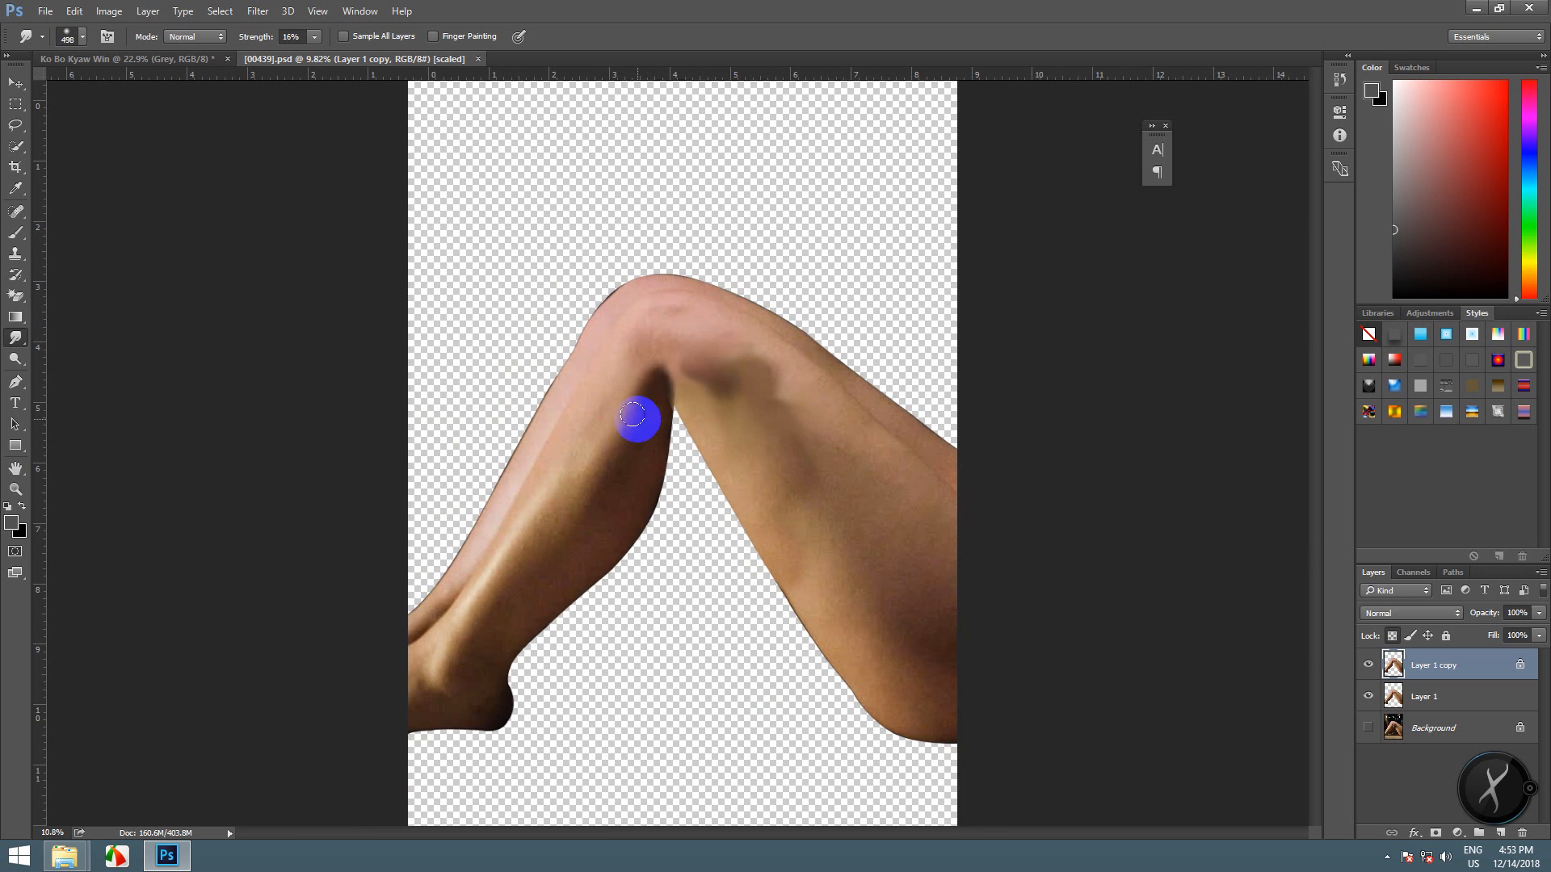
- Blend the boundary between the lit shin and the dark calf shadow with the Smudge tool
{"action": "scroll", "coordinate": [636, 419], "scroll_direction": "up", "scroll_amount": 4}
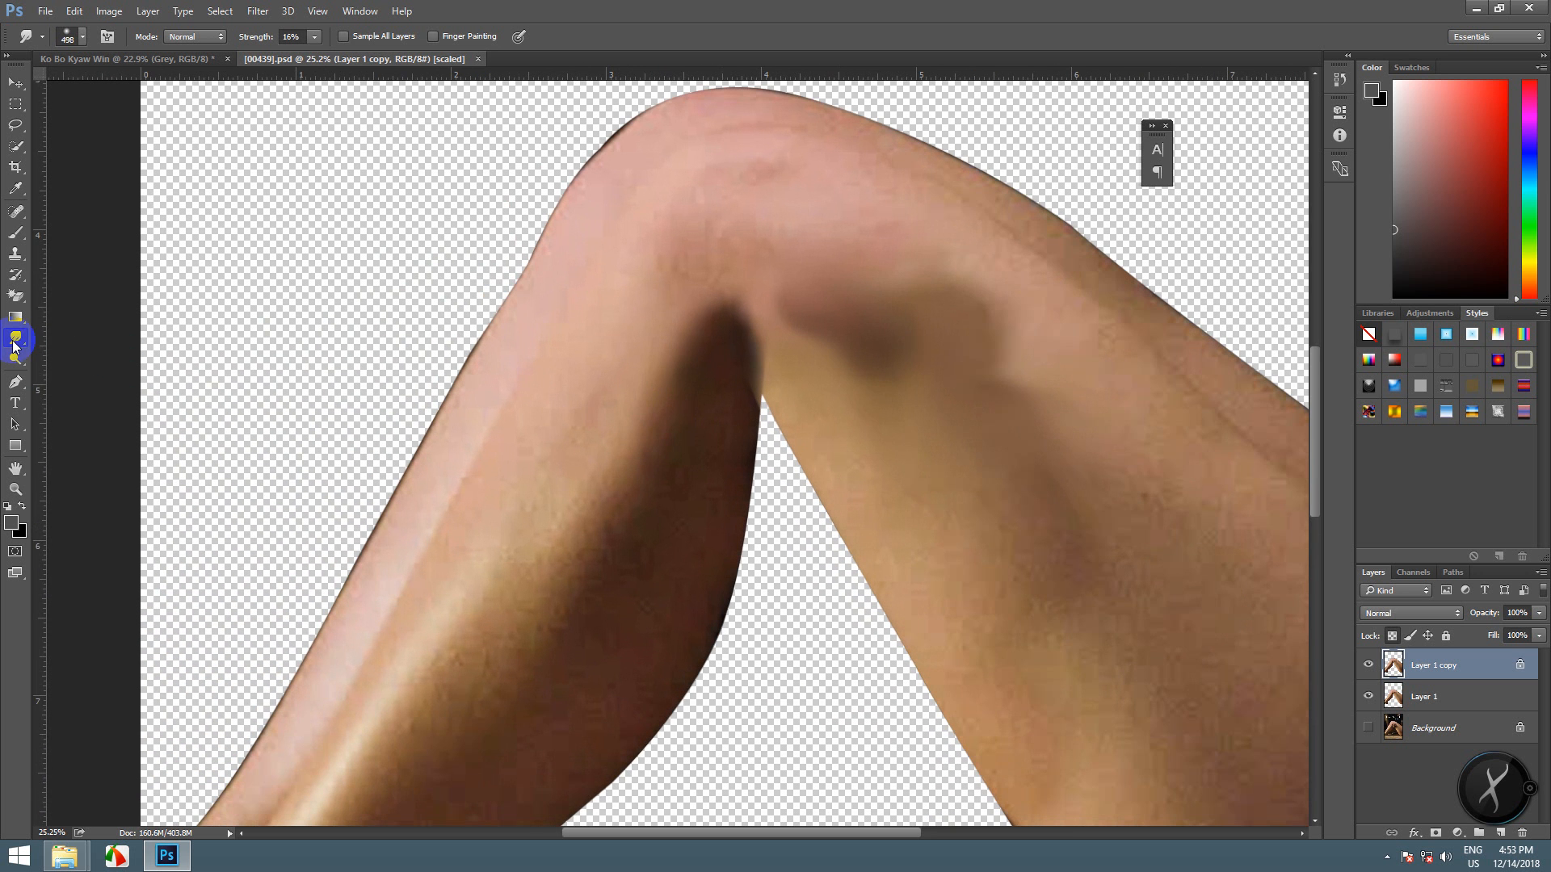
{"action": "mouse_move", "coordinate": [13, 345]}
{"action": "left_mouse_down"}
{"action": "mouse_move", "coordinate": [69, 346]}
{"action": "mouse_move", "coordinate": [90, 365]}
{"action": "left_mouse_up"}
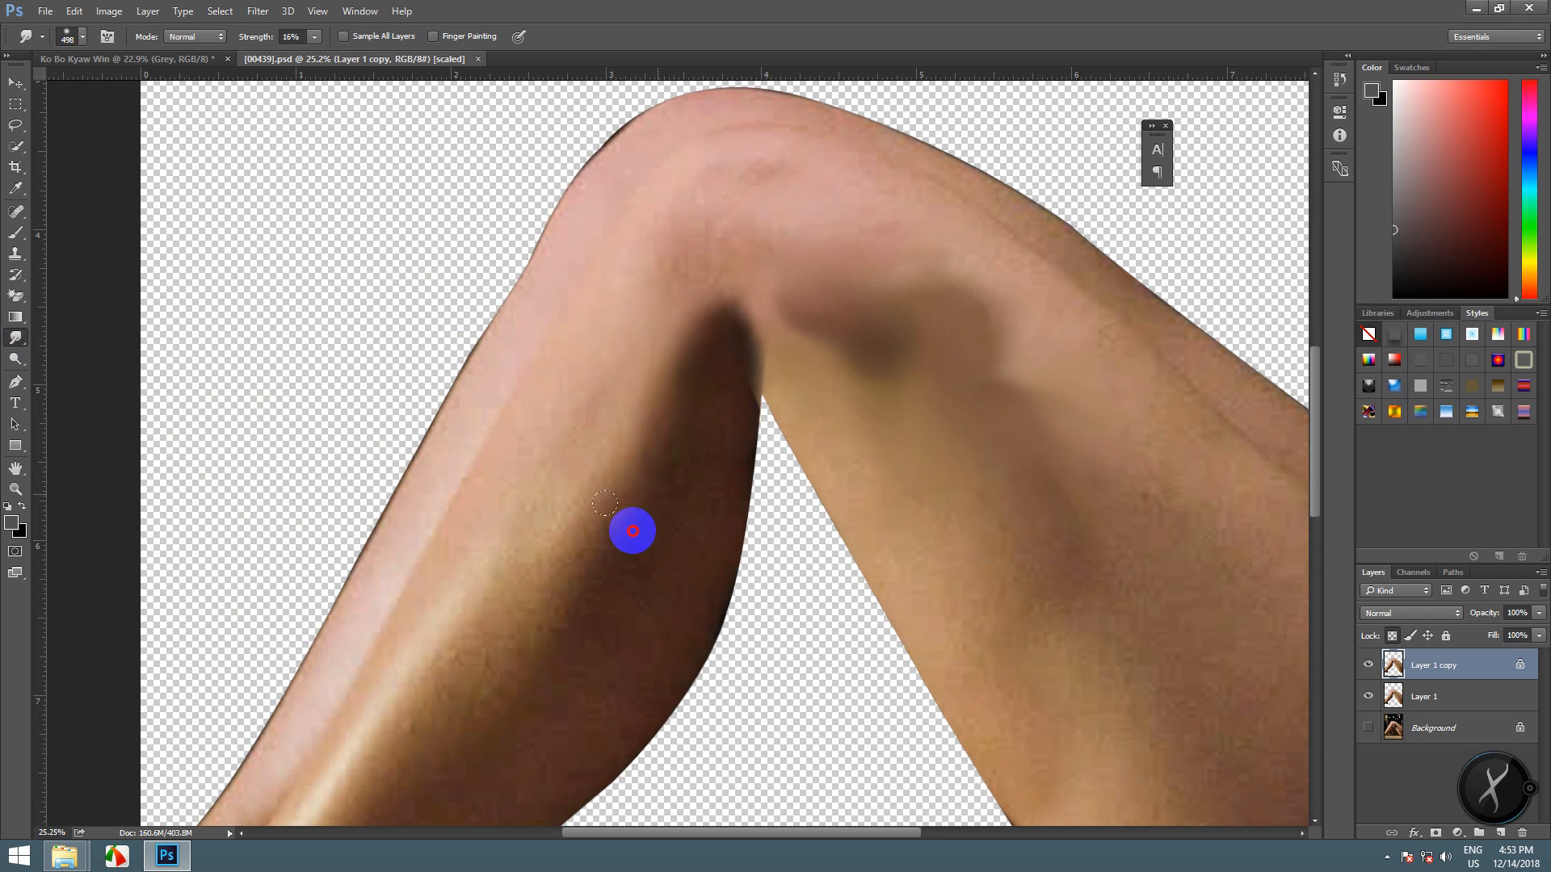
{"action": "mouse_move", "coordinate": [667, 568]}
{"action": "left_mouse_down"}
{"action": "mouse_move", "coordinate": [616, 460]}
{"action": "mouse_move", "coordinate": [659, 533]}
{"action": "mouse_move", "coordinate": [647, 509]}
{"action": "mouse_move", "coordinate": [533, 585]}
{"action": "left_mouse_up"}
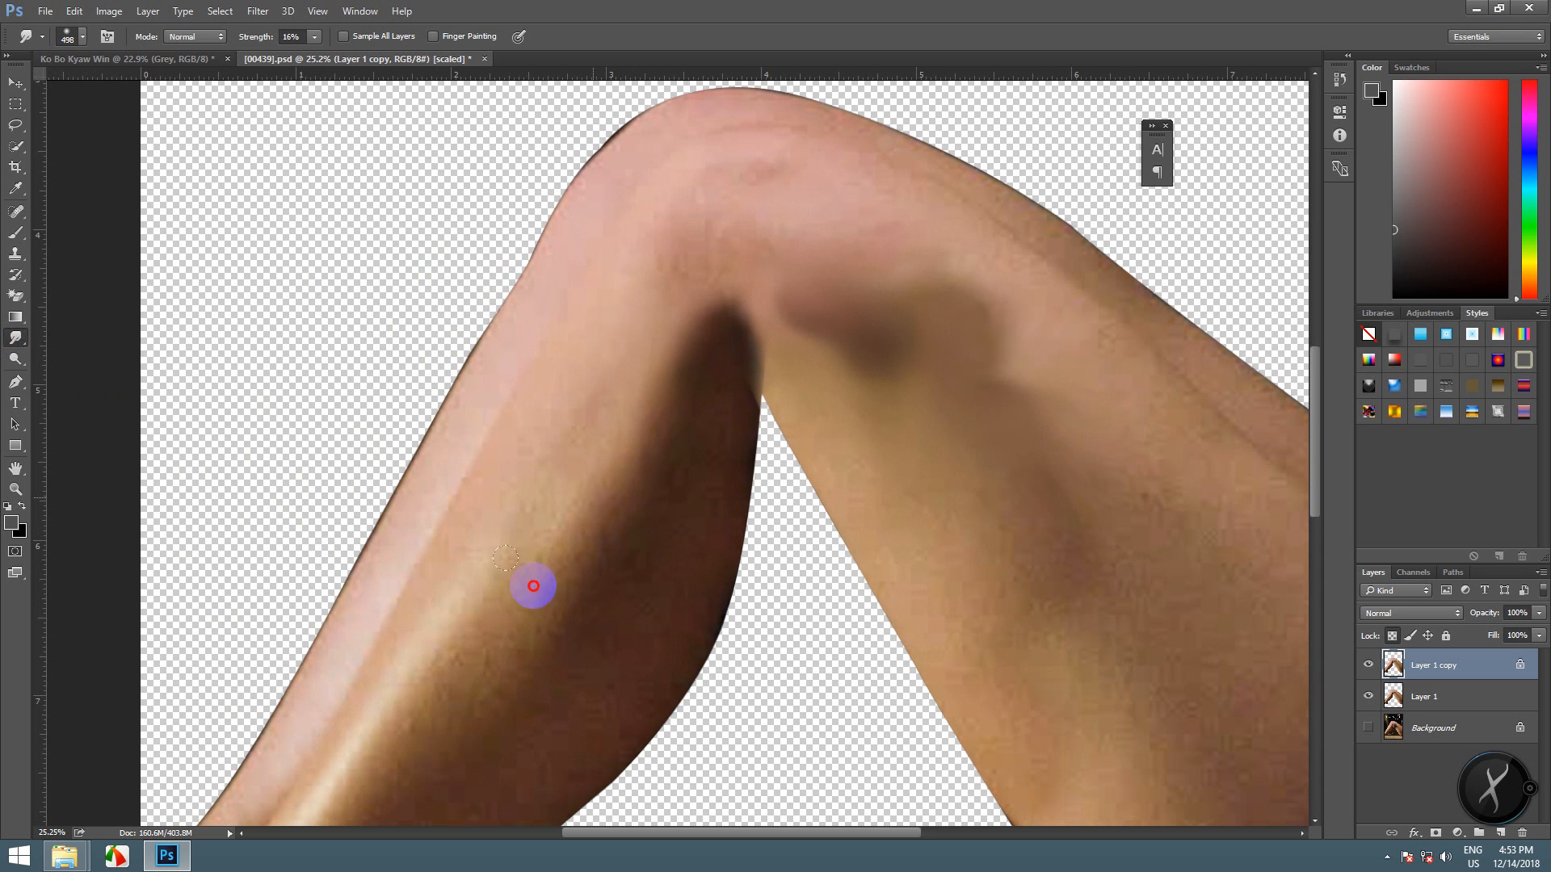
{"action": "mouse_move", "coordinate": [507, 648]}
{"action": "left_mouse_down"}
{"action": "mouse_move", "coordinate": [512, 661]}
{"action": "mouse_move", "coordinate": [558, 585]}
{"action": "mouse_move", "coordinate": [637, 579]}
{"action": "mouse_move", "coordinate": [642, 539]}
{"action": "left_mouse_up"}
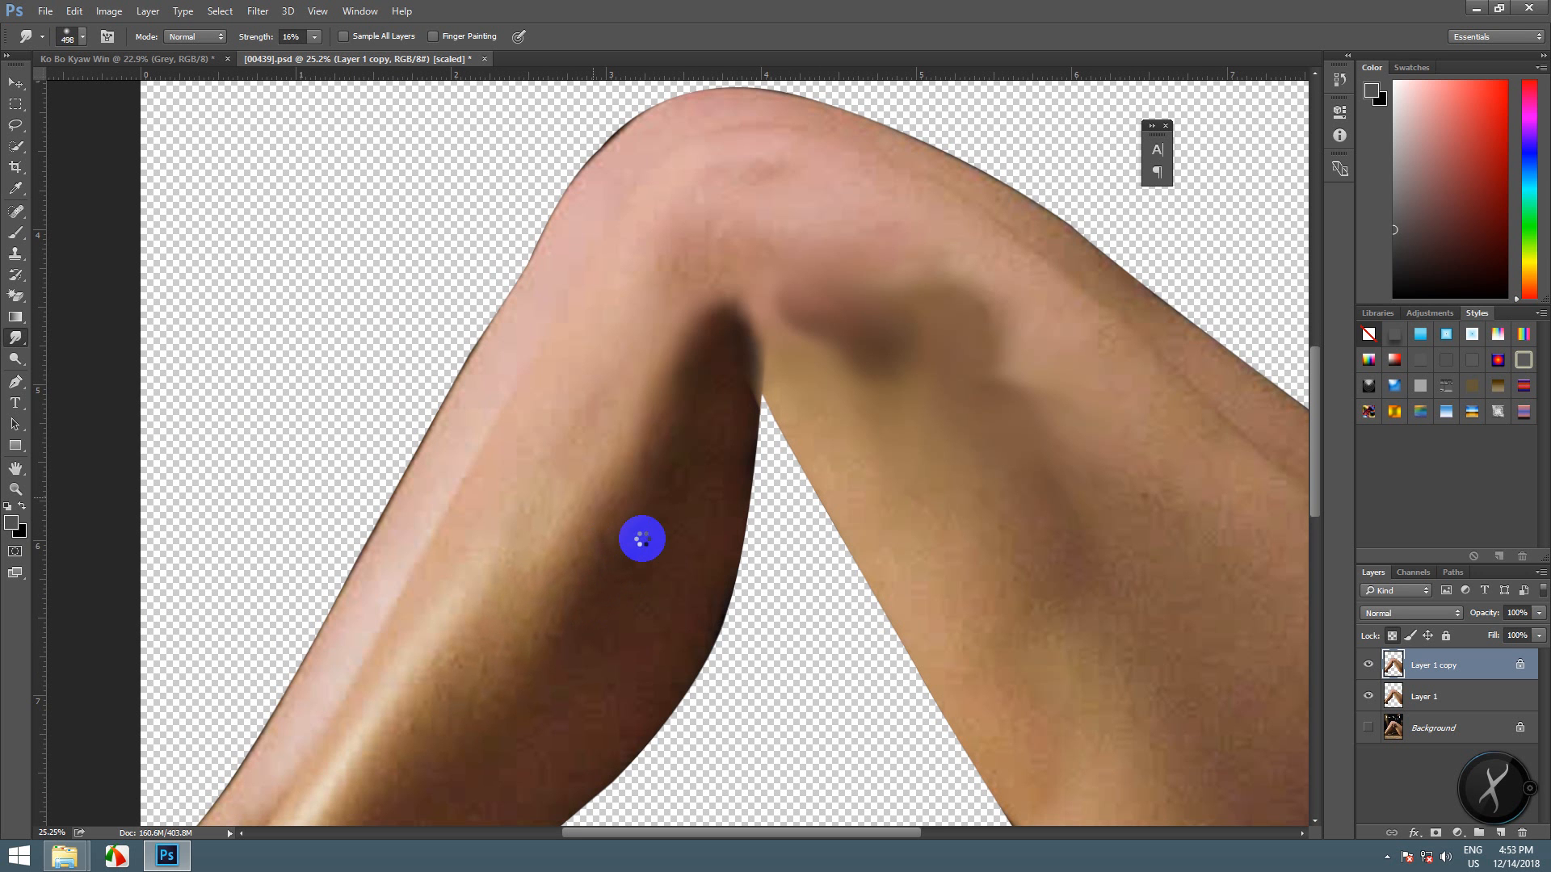
{"action": "scroll", "coordinate": [642, 538], "scroll_direction": "down", "scroll_amount": 2}
{"action": "scroll", "coordinate": [643, 546], "scroll_direction": "up", "scroll_amount": 4}
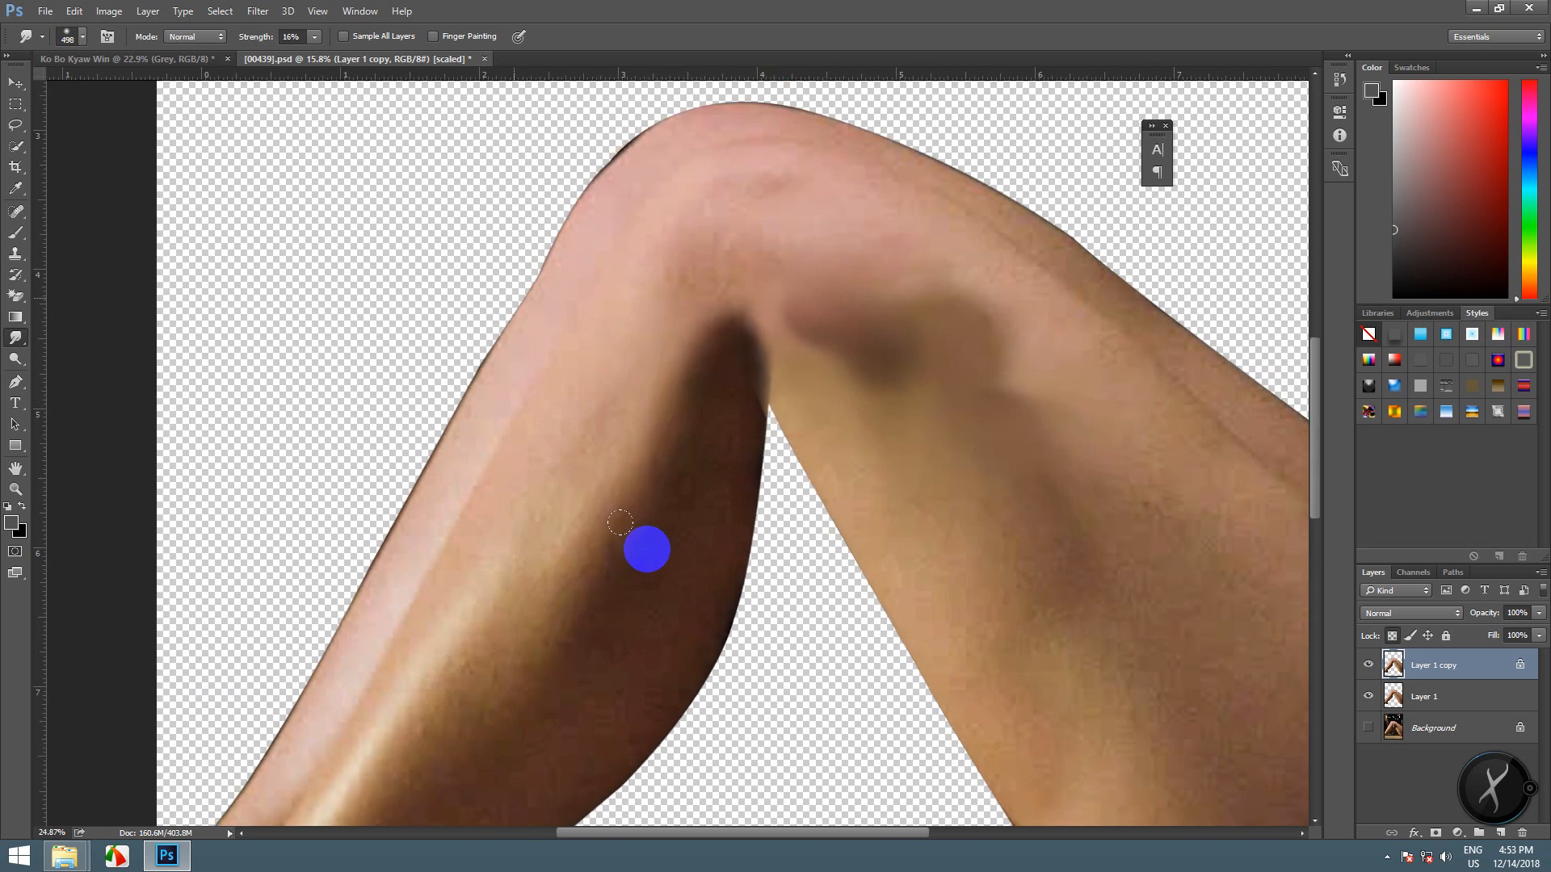
{"action": "scroll", "coordinate": [607, 510], "scroll_direction": "down", "scroll_amount": 2}
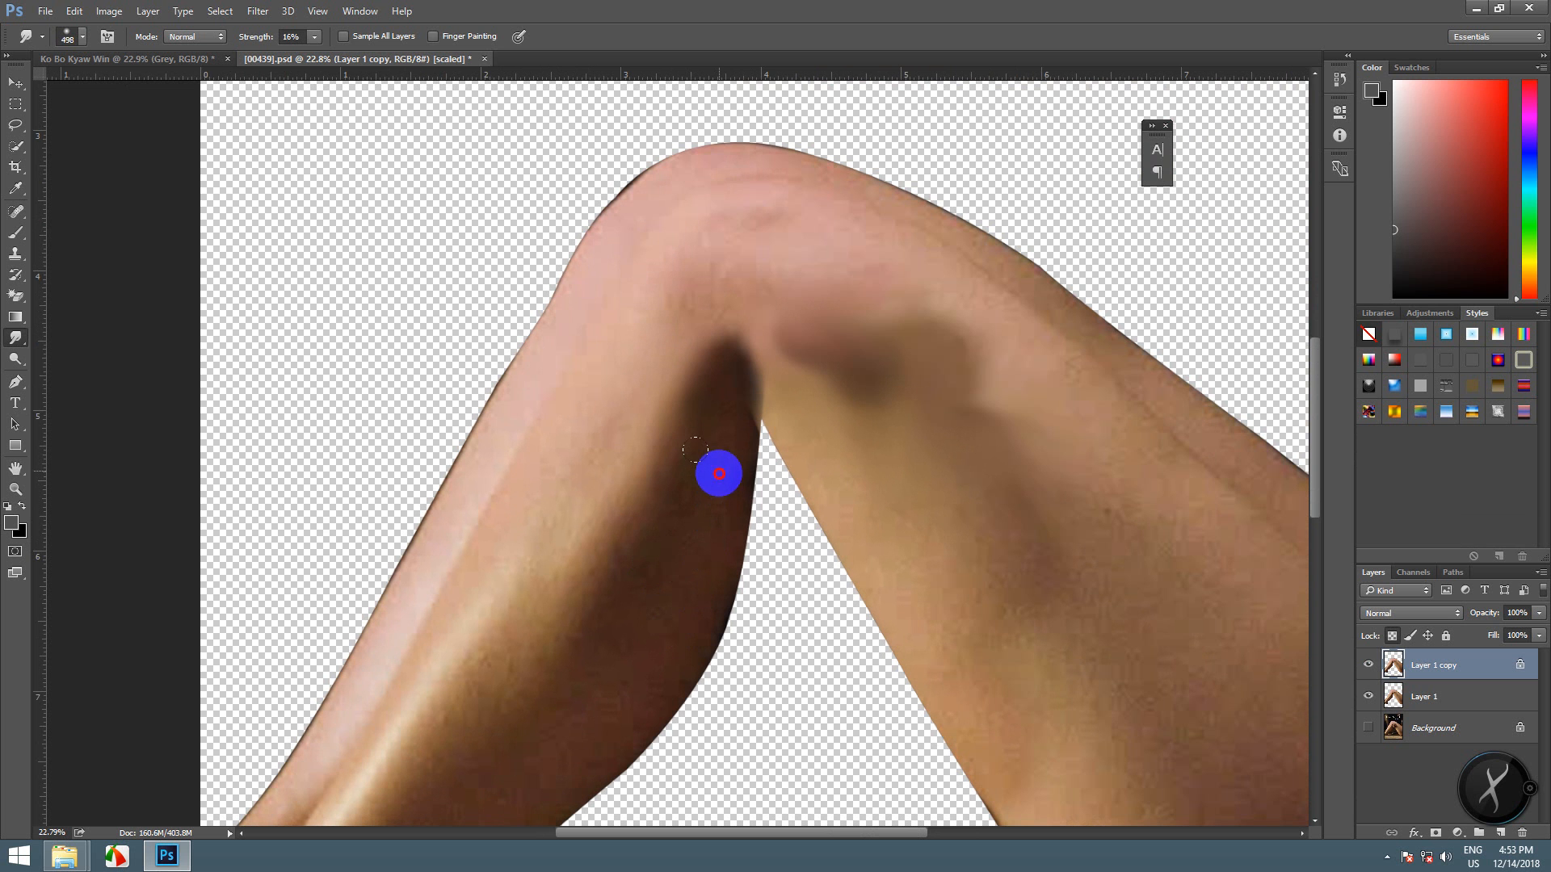
{"action": "left_click_drag", "start_coordinate": [719, 474], "coordinate": [670, 615]}
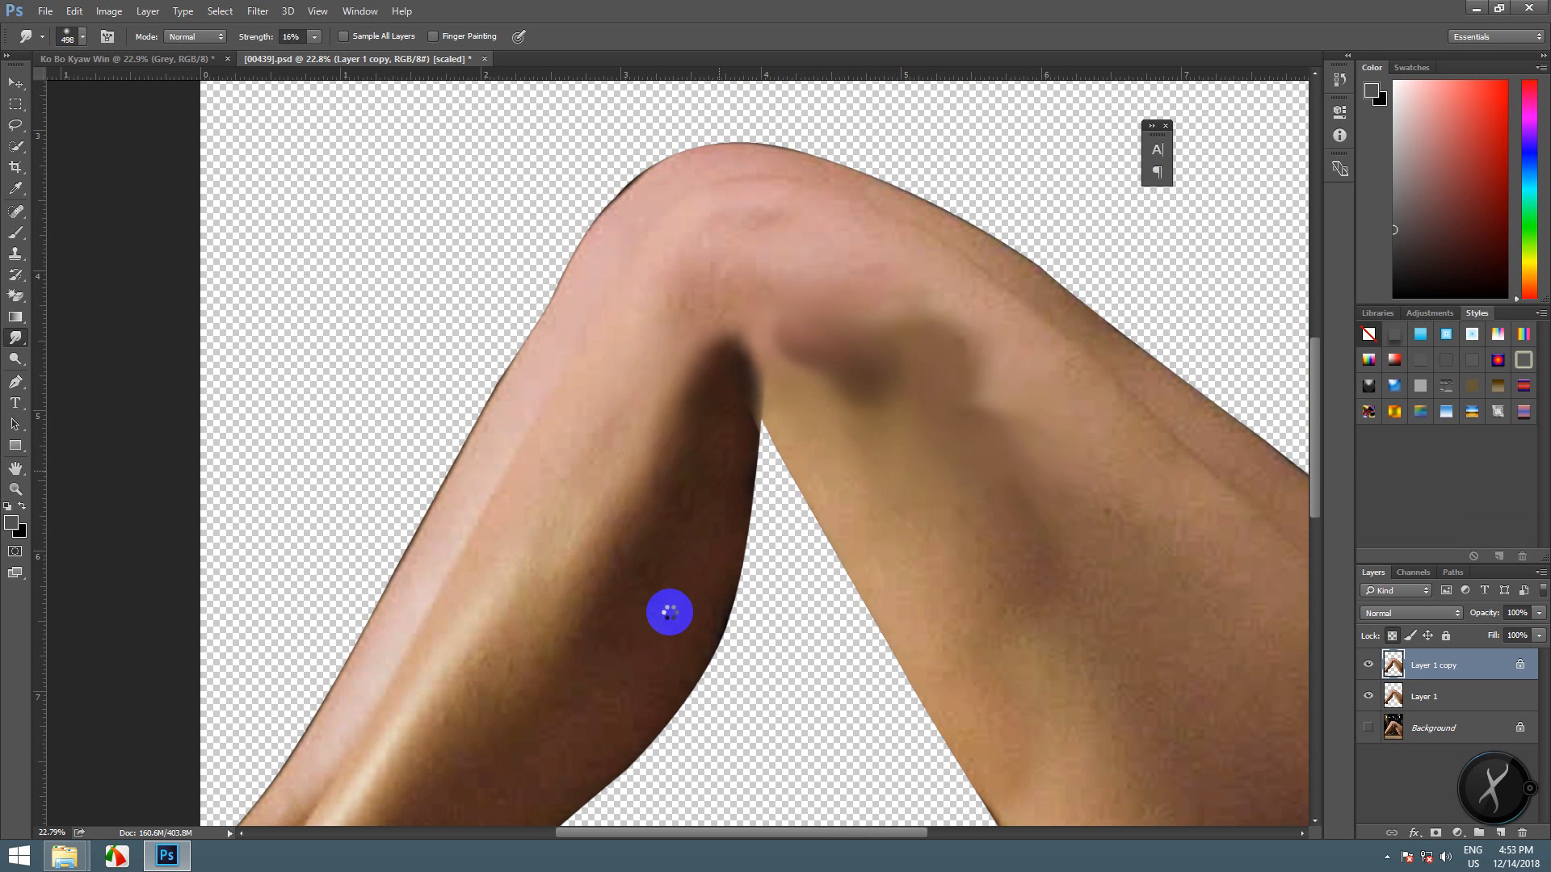
- Reduce the Smudge brush to 300 px and blend the lower end of the shadow on the underside of the thigh
{"action": "scroll", "coordinate": [886, 526], "scroll_direction": "up", "scroll_amount": 3}
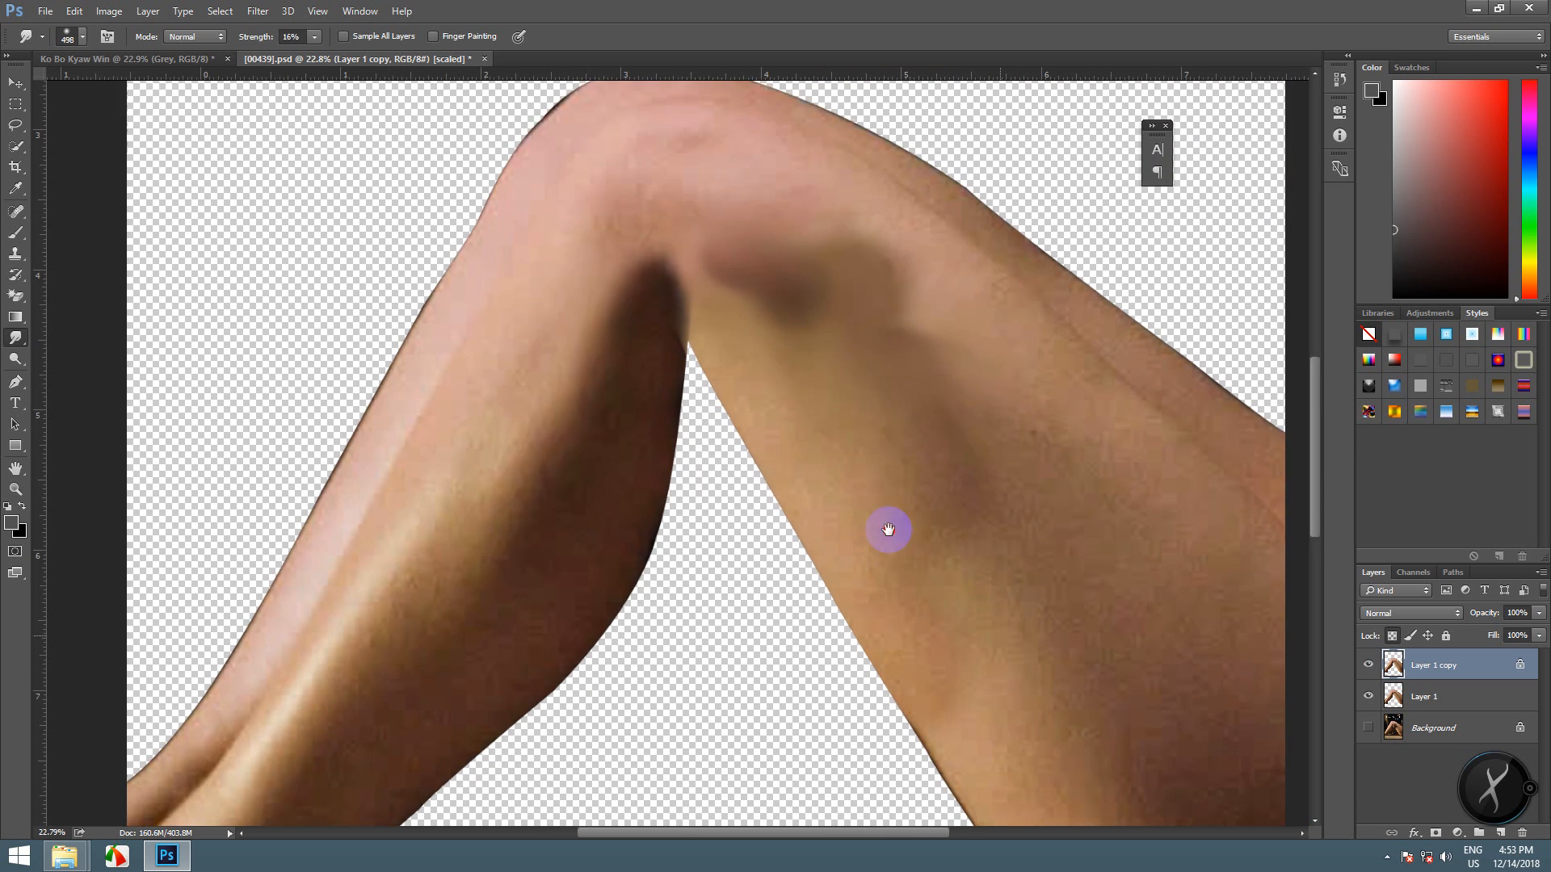
{"action": "mouse_move", "coordinate": [886, 526]}
{"action": "left_mouse_down"}
{"action": "mouse_move", "coordinate": [848, 482]}
{"action": "mouse_move", "coordinate": [1056, 526]}
{"action": "mouse_move", "coordinate": [970, 593]}
{"action": "mouse_move", "coordinate": [997, 627]}
{"action": "mouse_move", "coordinate": [883, 582]}
{"action": "mouse_move", "coordinate": [782, 610]}
{"action": "left_mouse_up"}
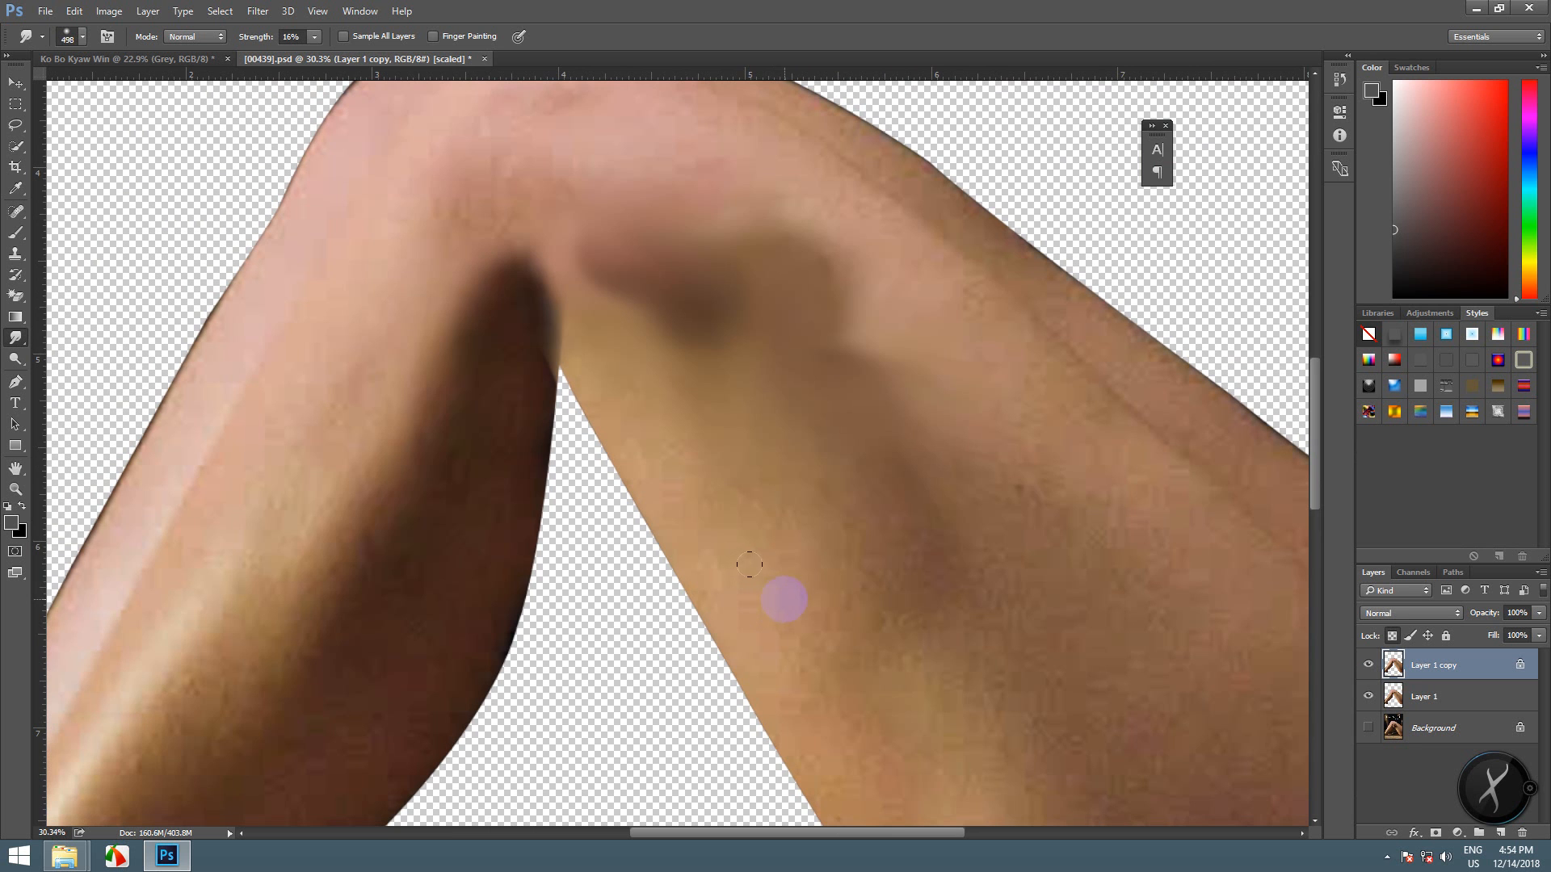
{"action": "key", "text": "["}
{"action": "key", "text": "["}
{"action": "mouse_move", "coordinate": [852, 524]}
{"action": "left_mouse_down"}
{"action": "mouse_move", "coordinate": [948, 692]}
{"action": "mouse_move", "coordinate": [922, 651]}
{"action": "left_mouse_up"}
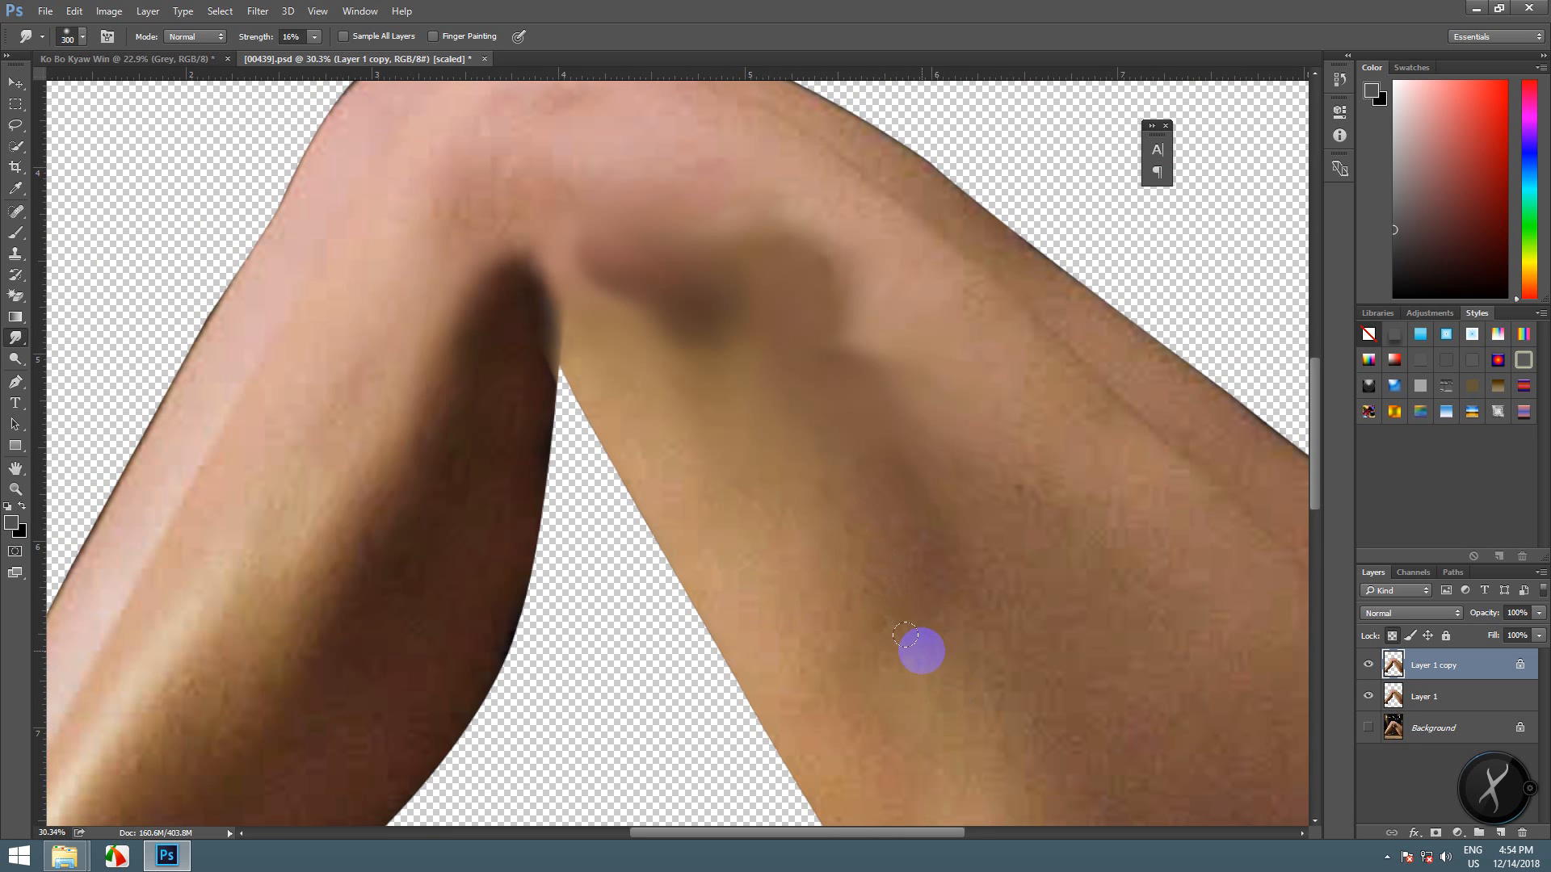
- Smudge the skin between the thigh's underside edge and the end of the dark shadow to even out its texture
{"action": "scroll", "coordinate": [921, 648], "scroll_direction": "up", "scroll_amount": 3}
{"action": "mouse_move", "coordinate": [862, 565]}
{"action": "left_mouse_down"}
{"action": "mouse_move", "coordinate": [789, 547]}
{"action": "mouse_move", "coordinate": [869, 658]}
{"action": "mouse_move", "coordinate": [925, 606]}
{"action": "mouse_move", "coordinate": [889, 478]}
{"action": "mouse_move", "coordinate": [980, 620]}
{"action": "left_mouse_up"}
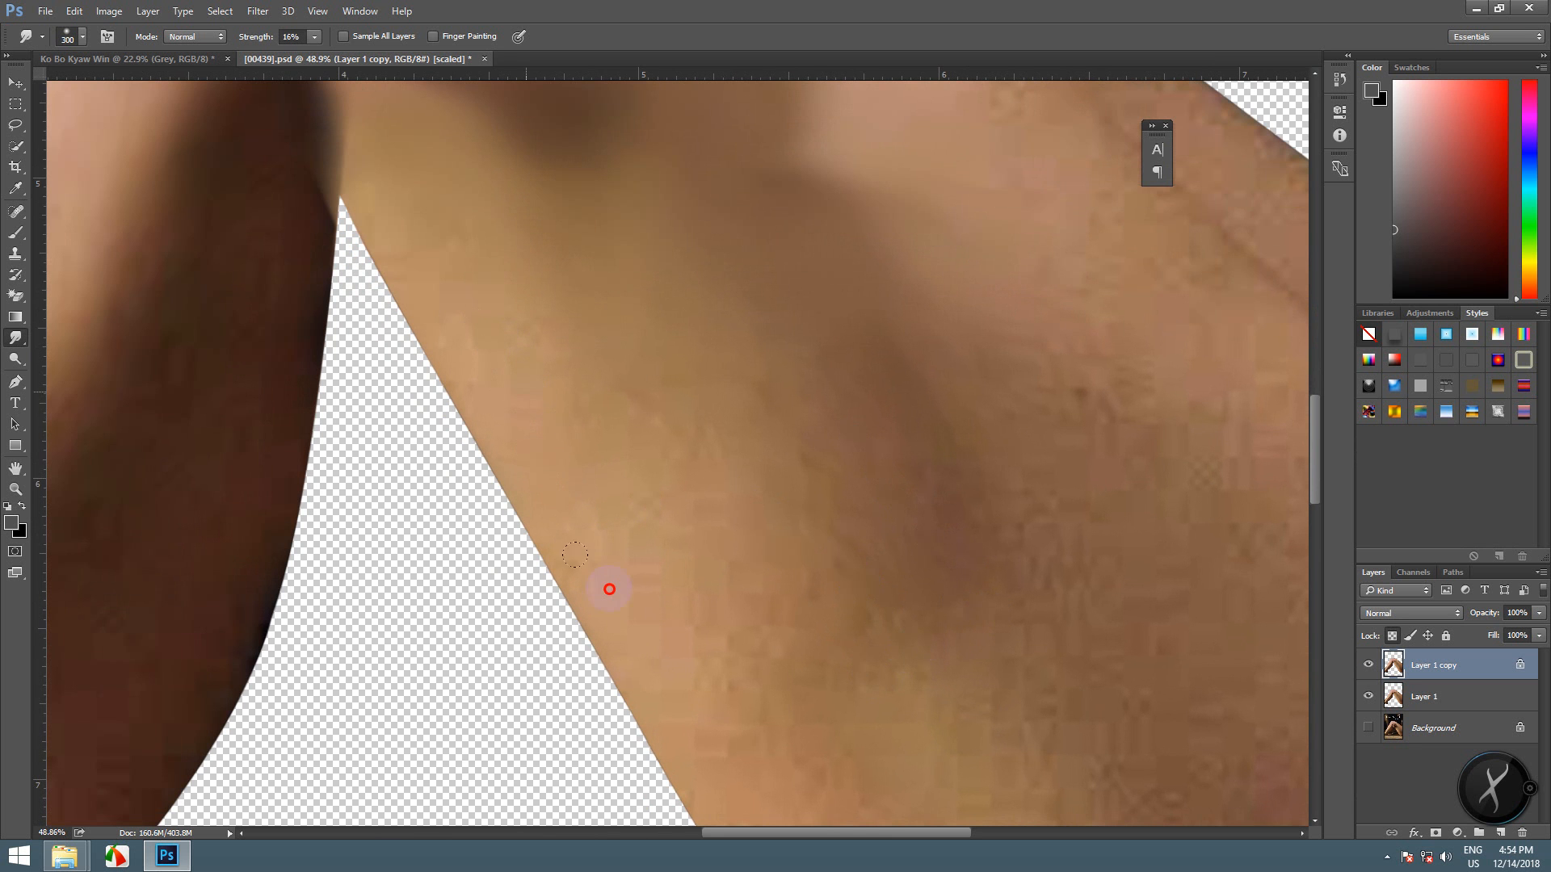
{"action": "left_click_drag", "start_coordinate": [700, 589], "coordinate": [825, 400]}
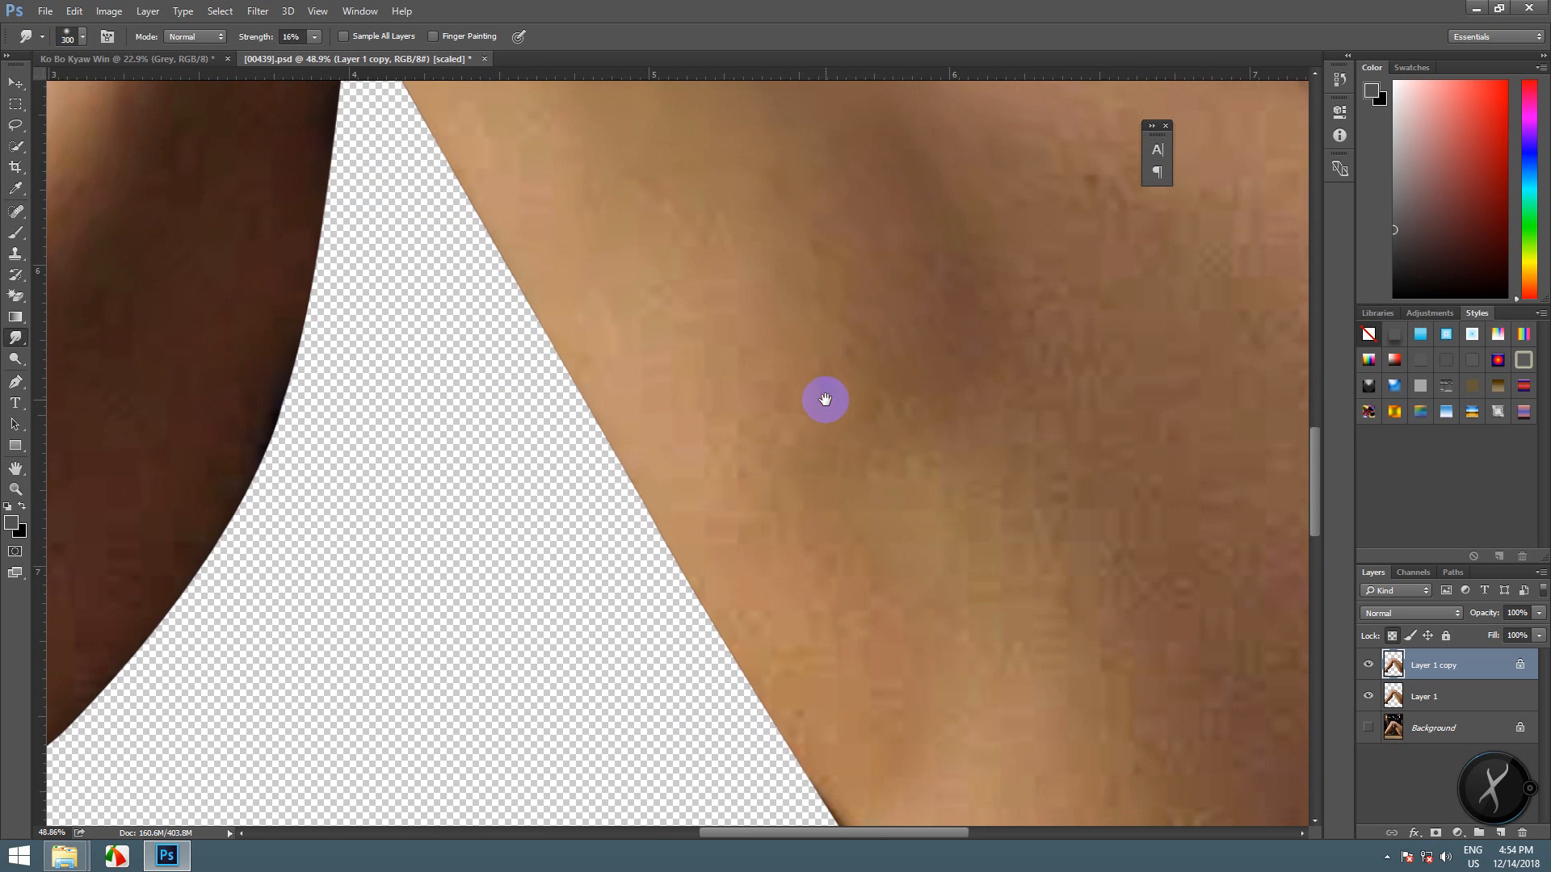
{"action": "left_click", "coordinate": [714, 431]}
{"action": "left_click_drag", "start_coordinate": [810, 512], "coordinate": [800, 267]}
{"action": "left_click_drag", "start_coordinate": [697, 430], "coordinate": [812, 646]}
{"action": "left_click_drag", "start_coordinate": [982, 607], "coordinate": [934, 442]}
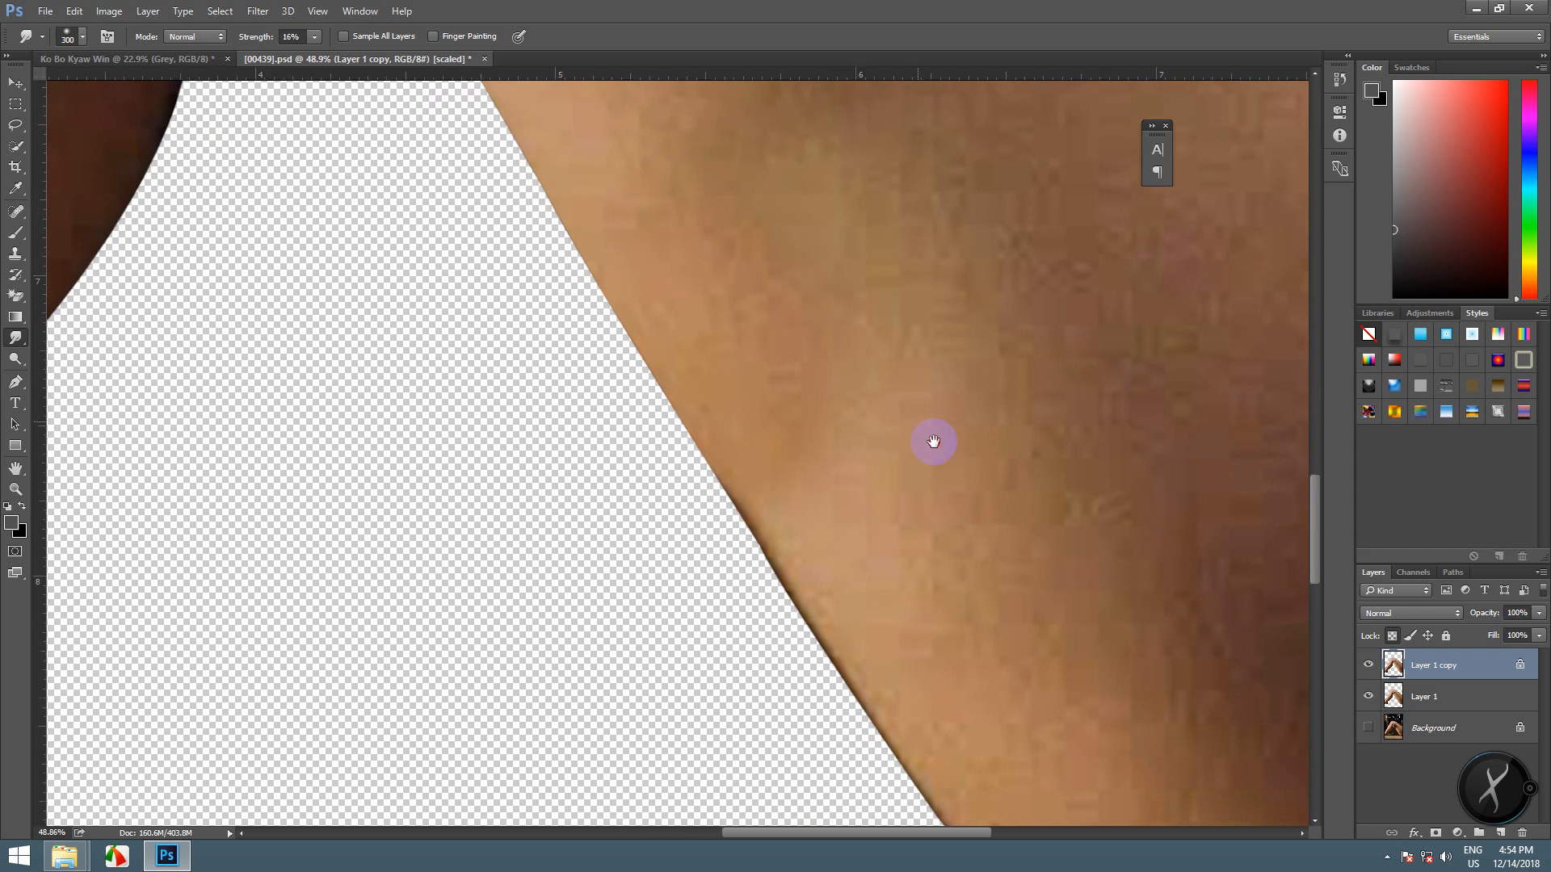
- Smooth the lower stretch of the thigh's underside along its dark outline with the Smudge tool
{"action": "scroll", "coordinate": [936, 500], "scroll_direction": "up", "scroll_amount": 3}
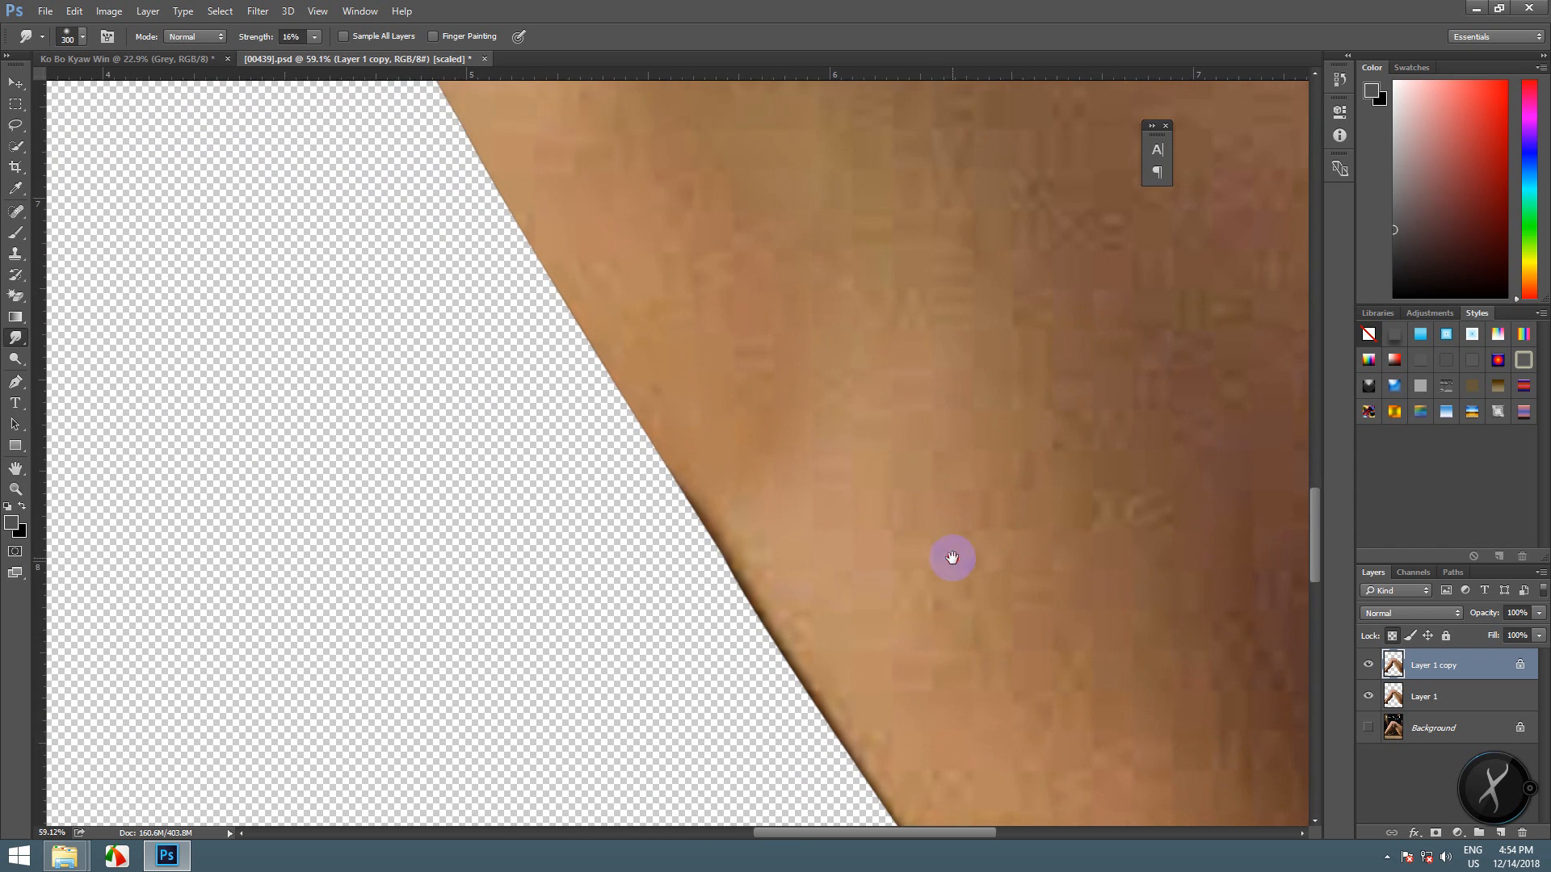
{"action": "left_click_drag", "start_coordinate": [667, 423], "coordinate": [952, 741]}
{"action": "left_click_drag", "start_coordinate": [1017, 636], "coordinate": [927, 567]}
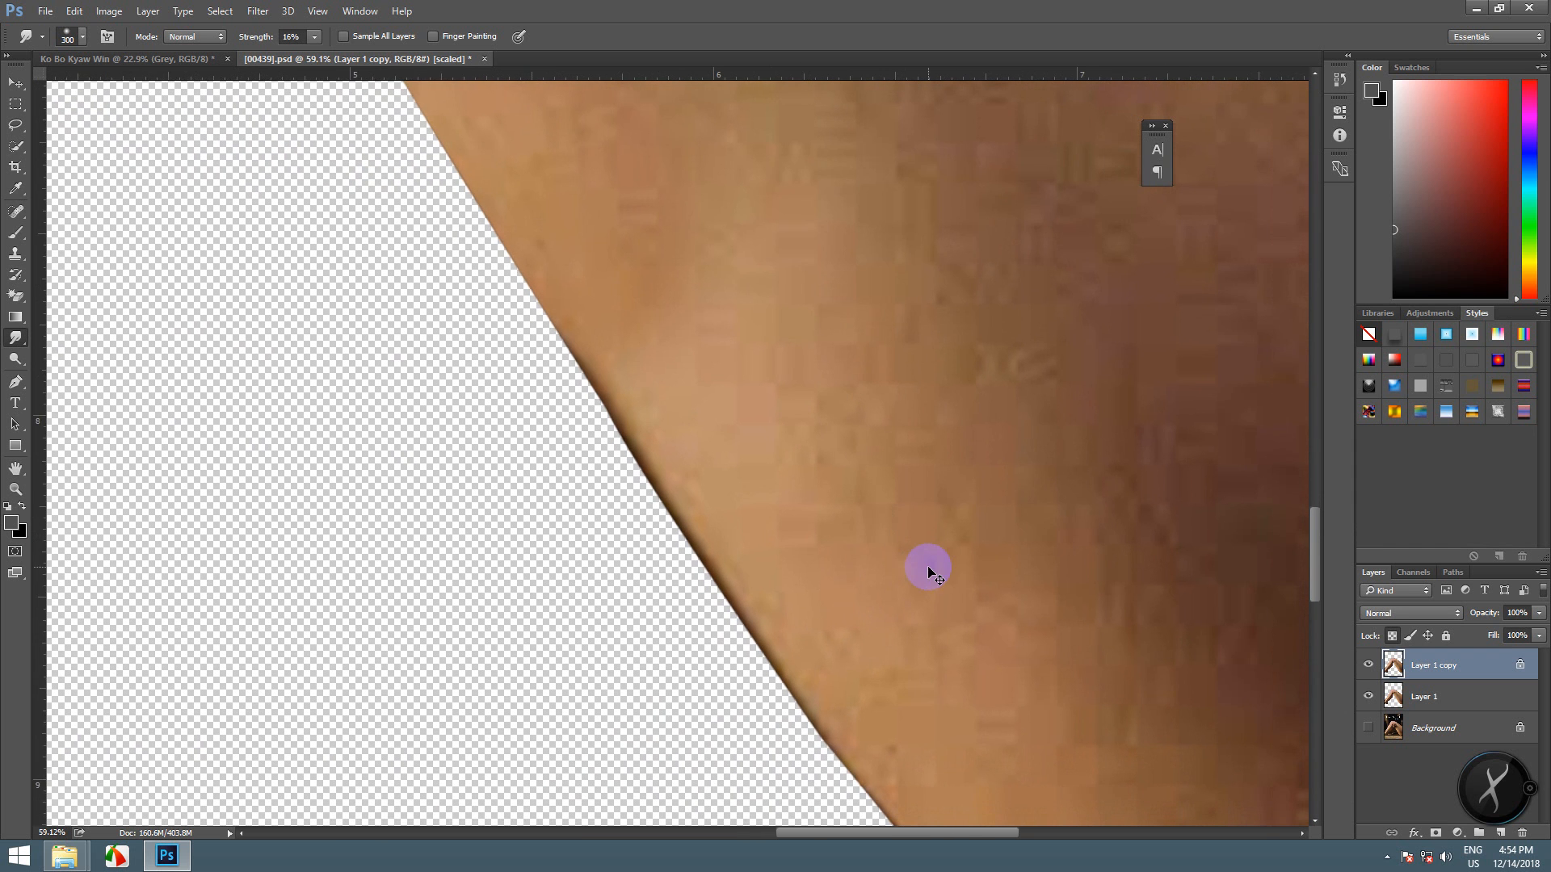
{"action": "left_click_drag", "start_coordinate": [966, 513], "coordinate": [894, 525]}
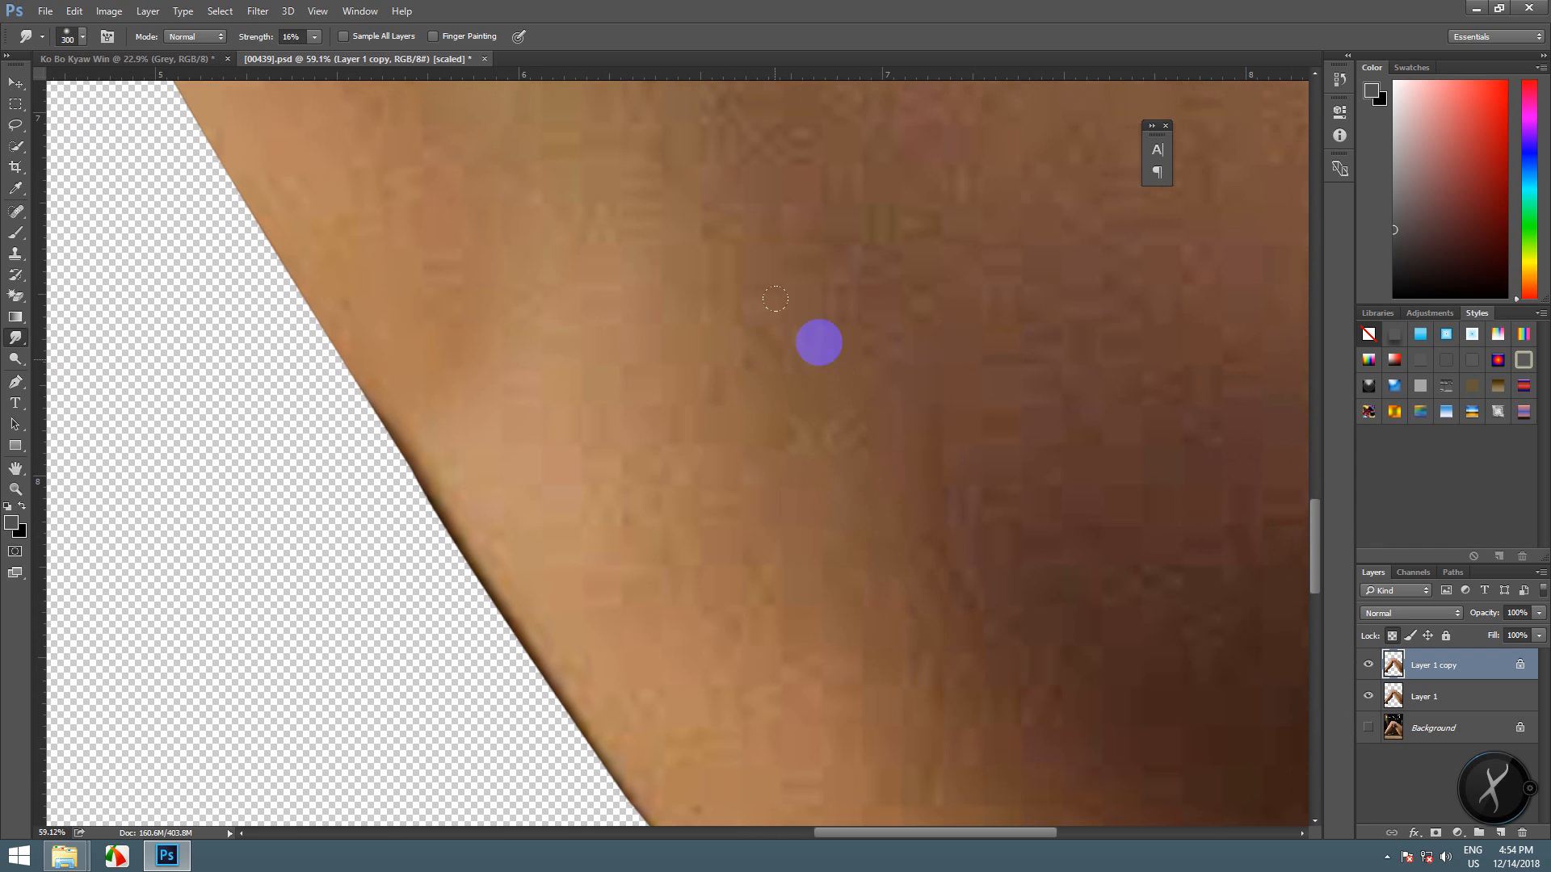
{"action": "left_click_drag", "start_coordinate": [819, 343], "coordinate": [962, 605]}
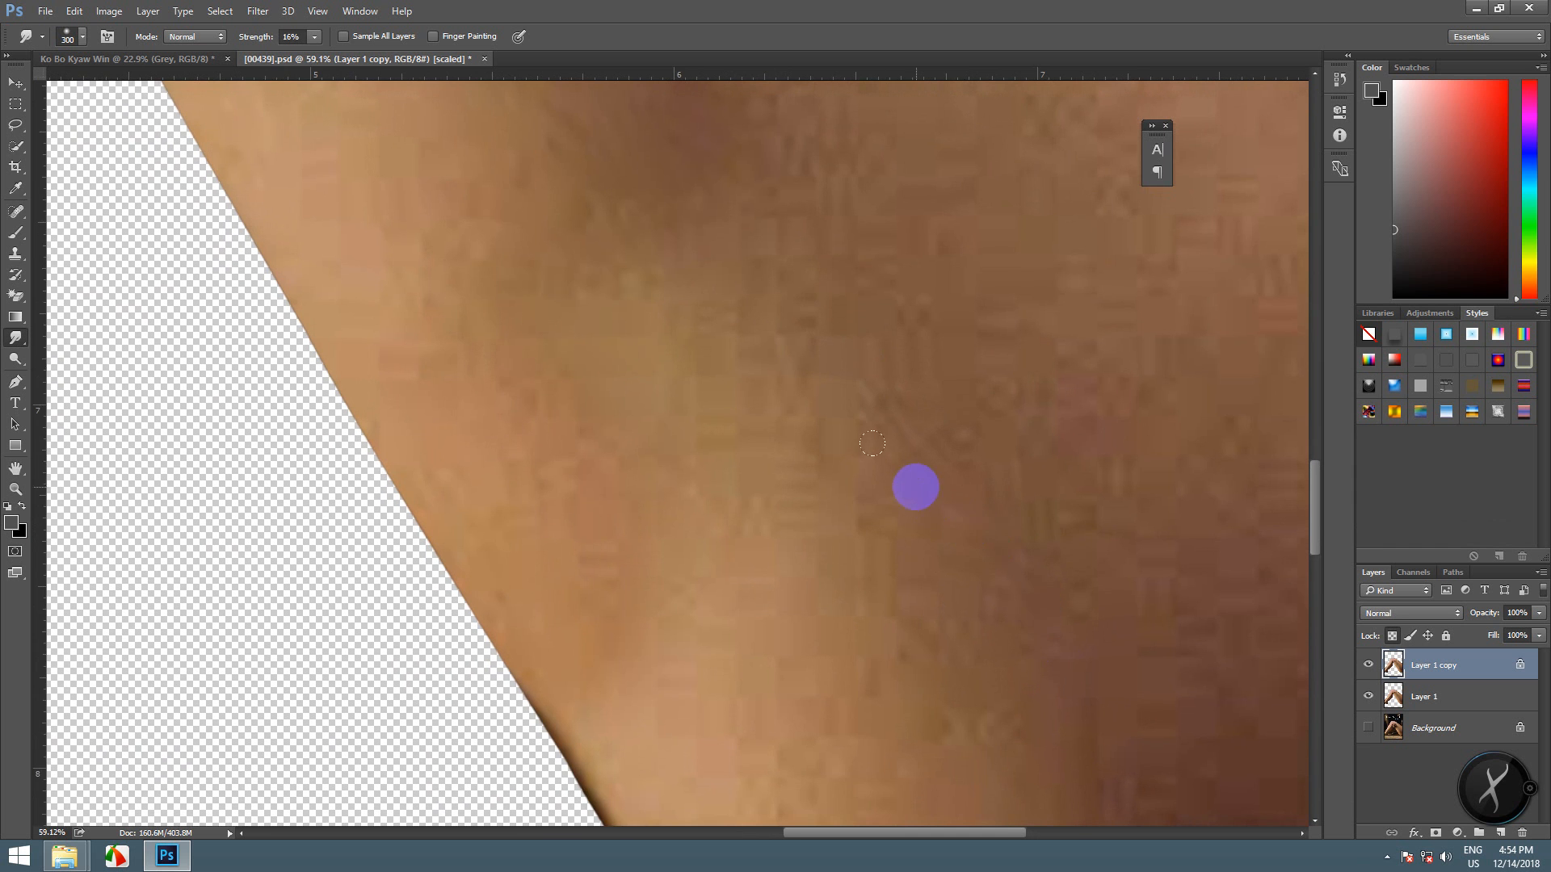
- Blend the lower end and both sides of the dark shadow patch in the middle of the thigh with the Smudge tool
{"action": "scroll", "coordinate": [915, 487], "scroll_direction": "down", "scroll_amount": 4}
{"action": "scroll", "coordinate": [915, 487], "scroll_direction": "up", "scroll_amount": 3}
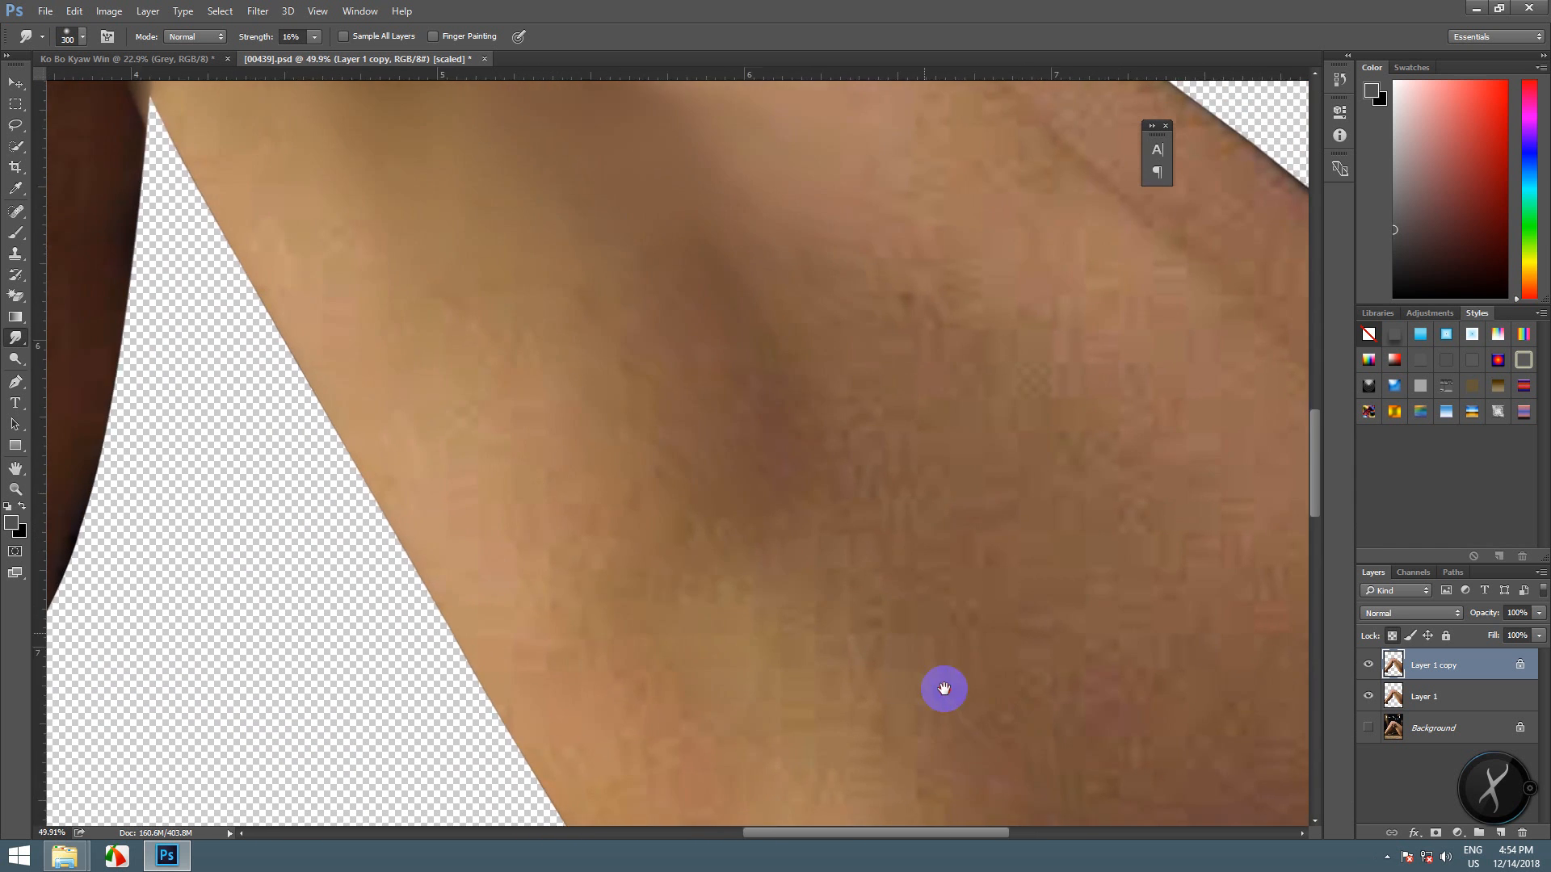
{"action": "scroll", "coordinate": [910, 571], "scroll_direction": "down", "scroll_amount": 2}
{"action": "left_click_drag", "start_coordinate": [897, 440], "coordinate": [890, 536]}
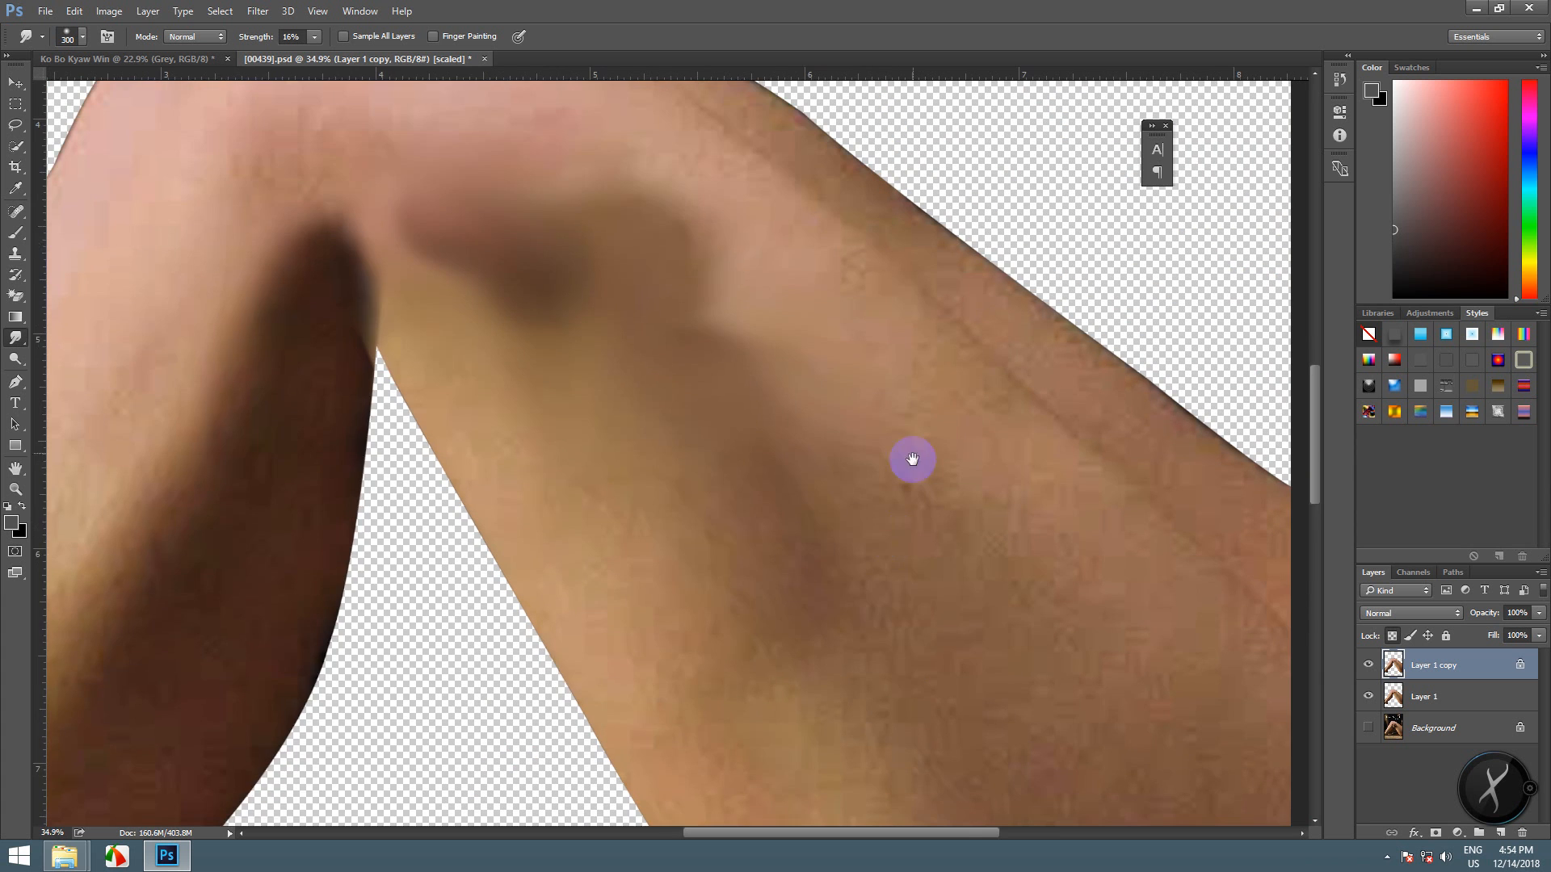
{"action": "left_click_drag", "start_coordinate": [904, 379], "coordinate": [928, 517]}
{"action": "left_click_drag", "start_coordinate": [738, 250], "coordinate": [813, 89]}
{"action": "scroll", "coordinate": [771, 485], "scroll_direction": "up", "scroll_amount": 3}
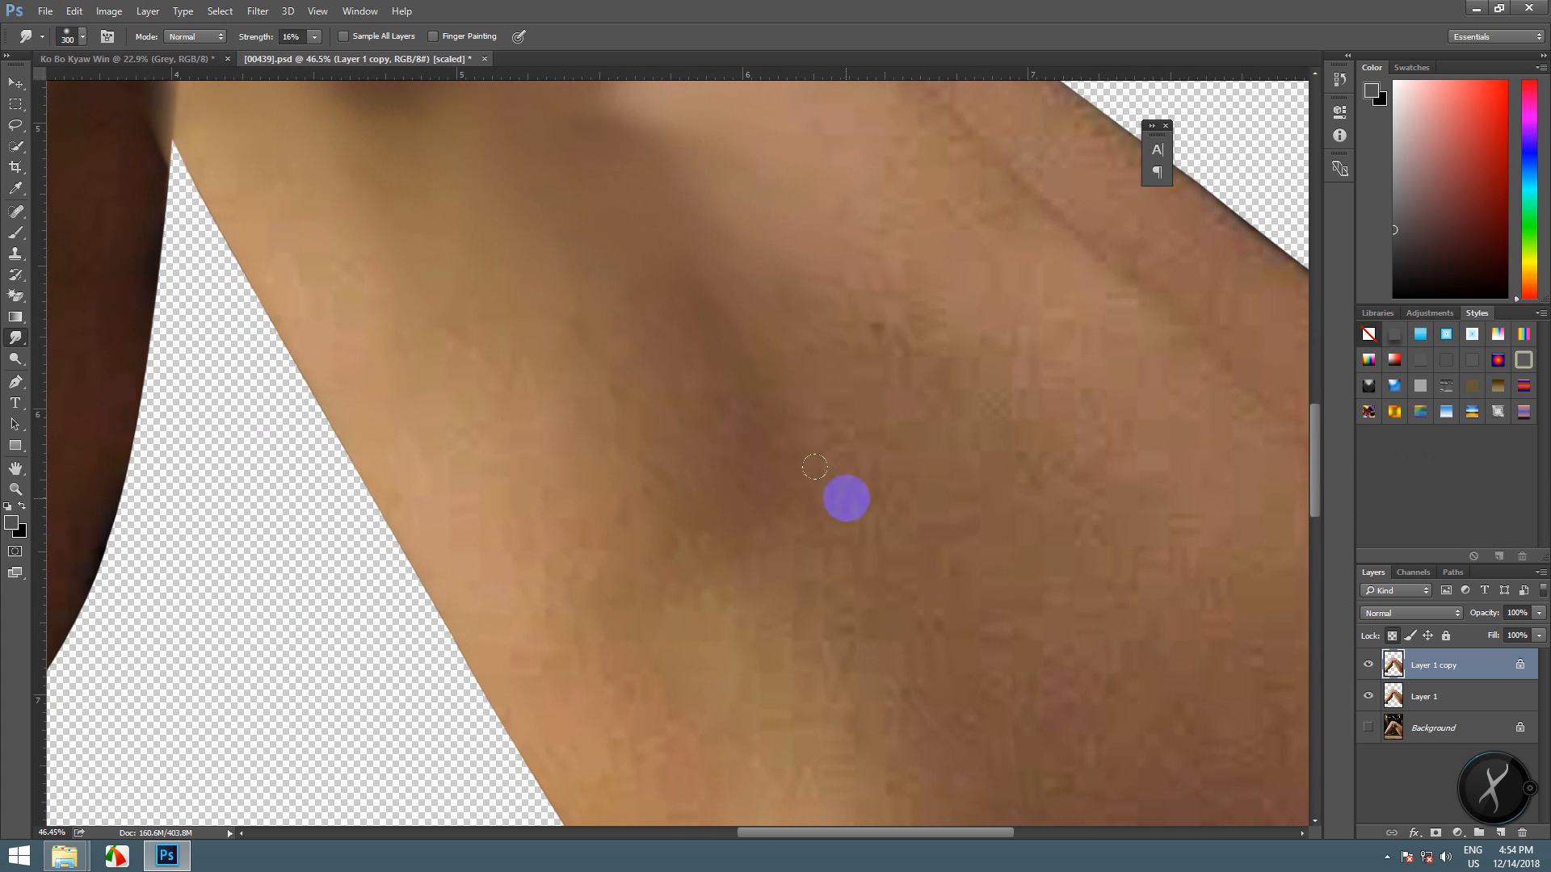
{"action": "mouse_move", "coordinate": [814, 414]}
{"action": "left_mouse_down"}
{"action": "mouse_move", "coordinate": [781, 382]}
{"action": "mouse_move", "coordinate": [865, 509]}
{"action": "left_mouse_up"}
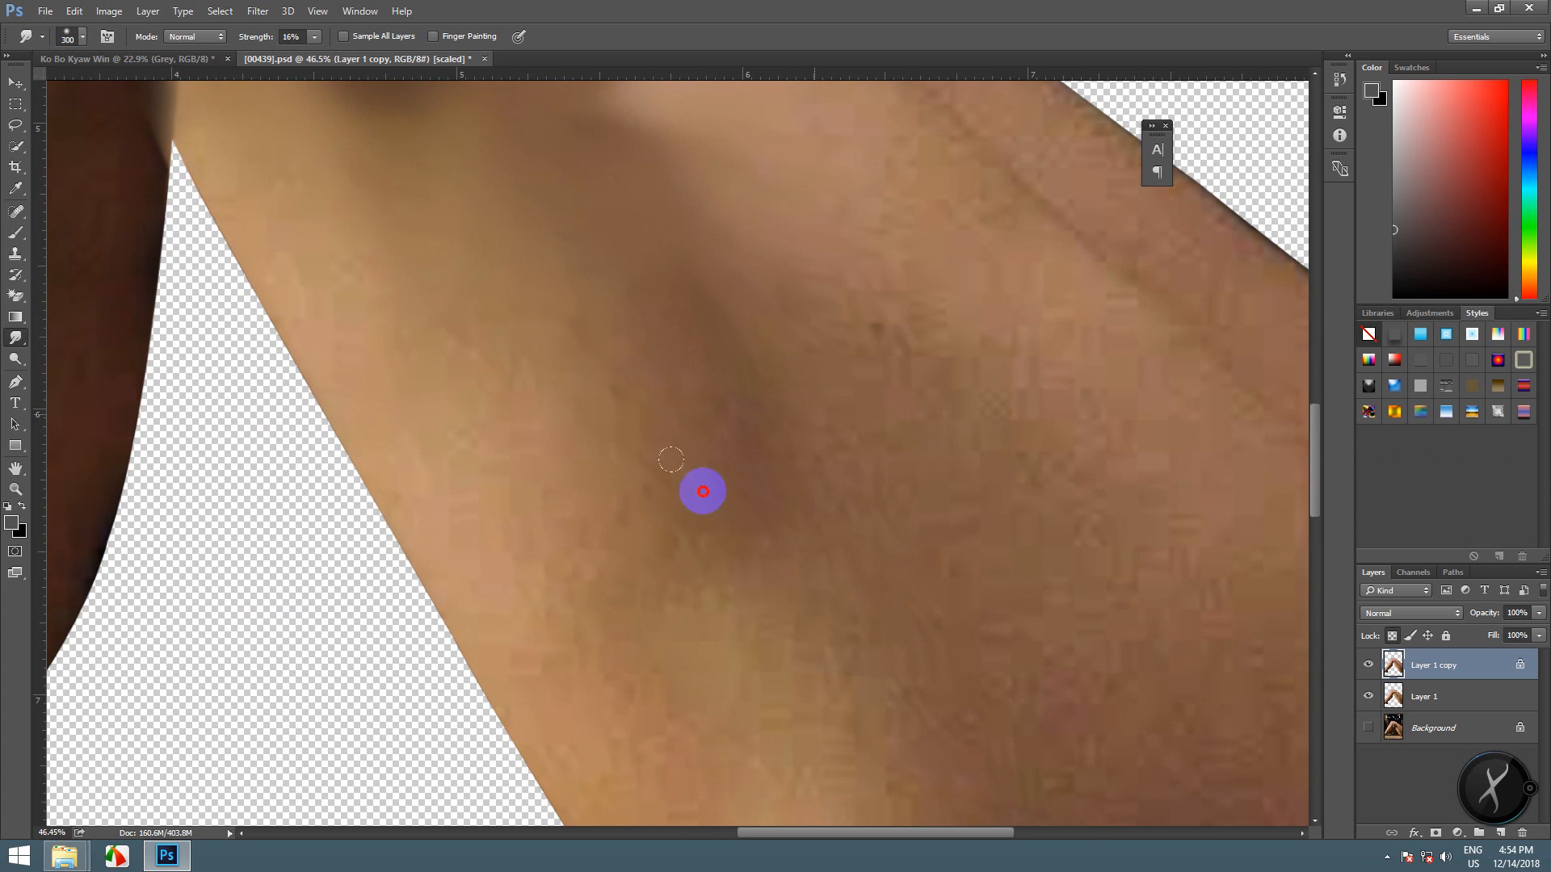
{"action": "left_click_drag", "start_coordinate": [843, 739], "coordinate": [800, 643]}
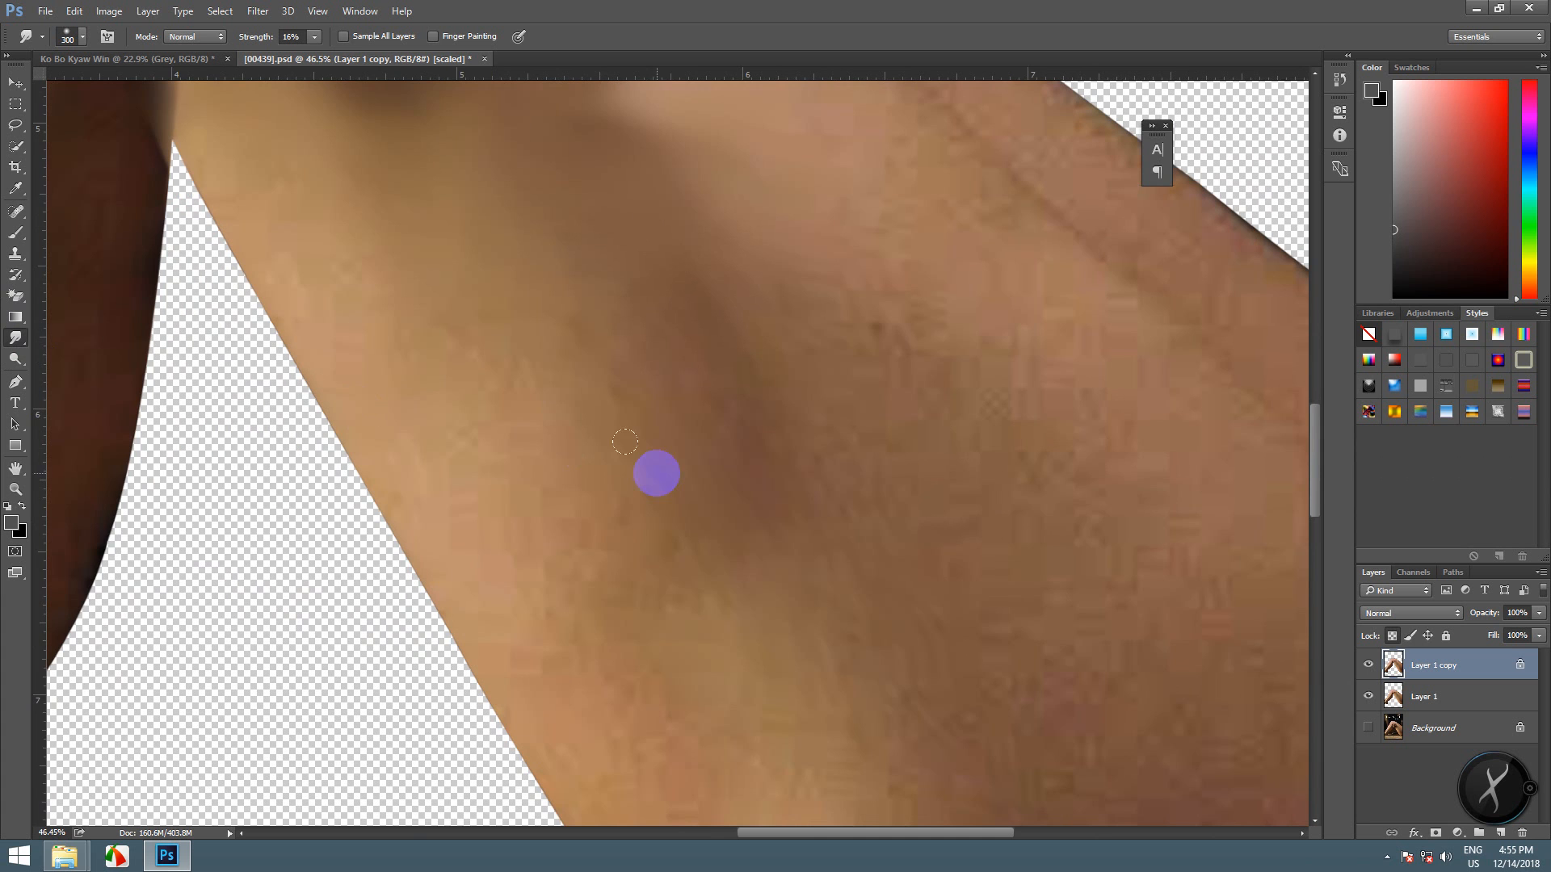
- Smudge the skin along the thigh's upper edge where it meets the canvas border
{"action": "left_click_drag", "start_coordinate": [1070, 565], "coordinate": [761, 575]}
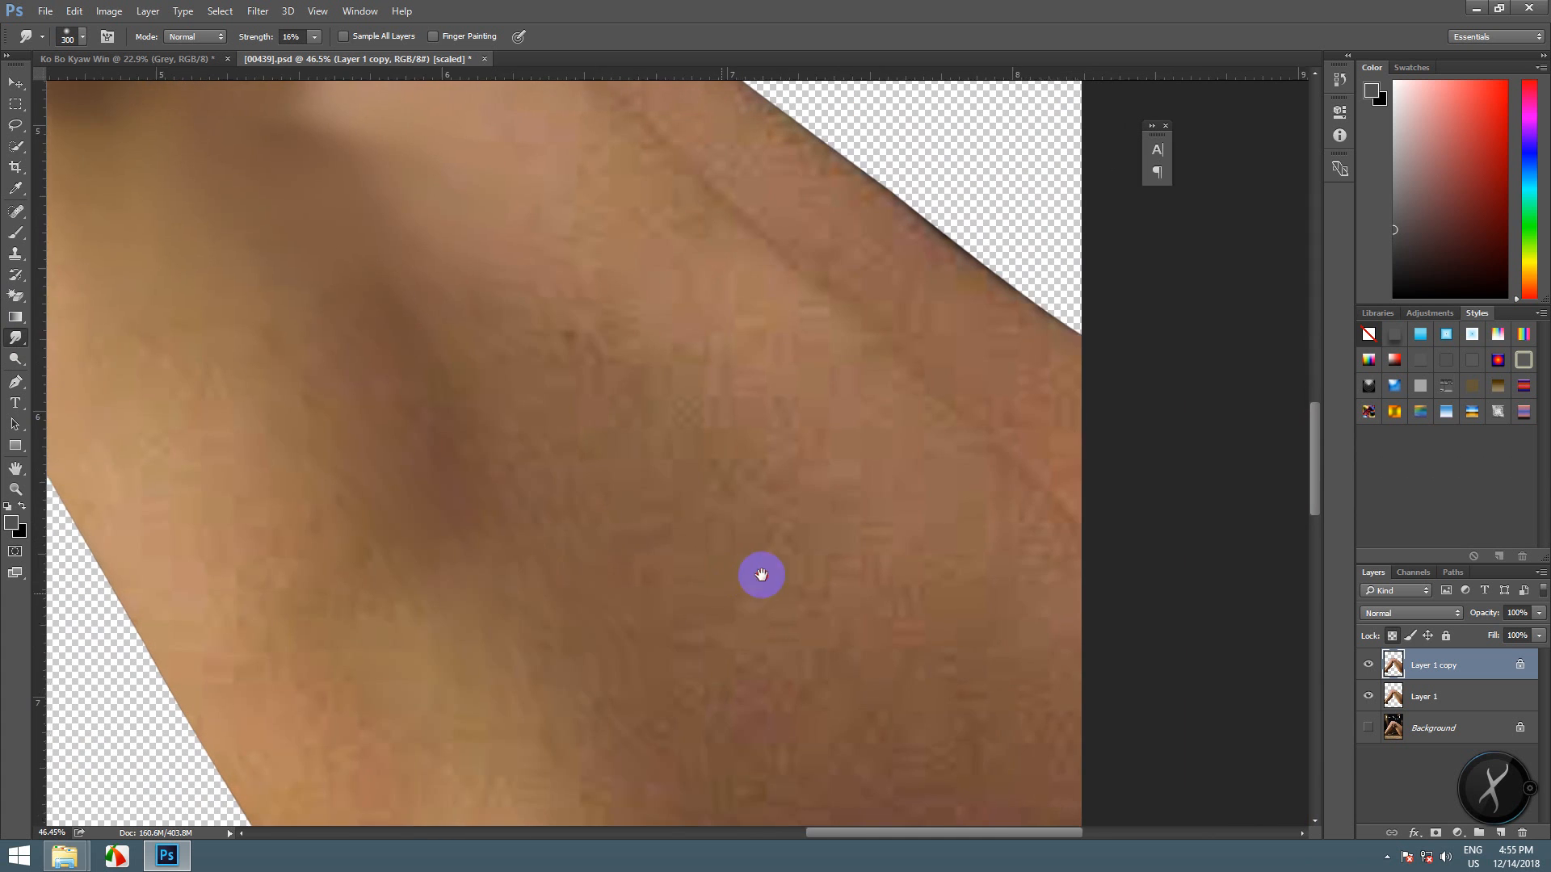
{"action": "scroll", "coordinate": [765, 598], "scroll_direction": "up", "scroll_amount": 3}
{"action": "scroll", "coordinate": [836, 416], "scroll_direction": "up", "scroll_amount": 2}
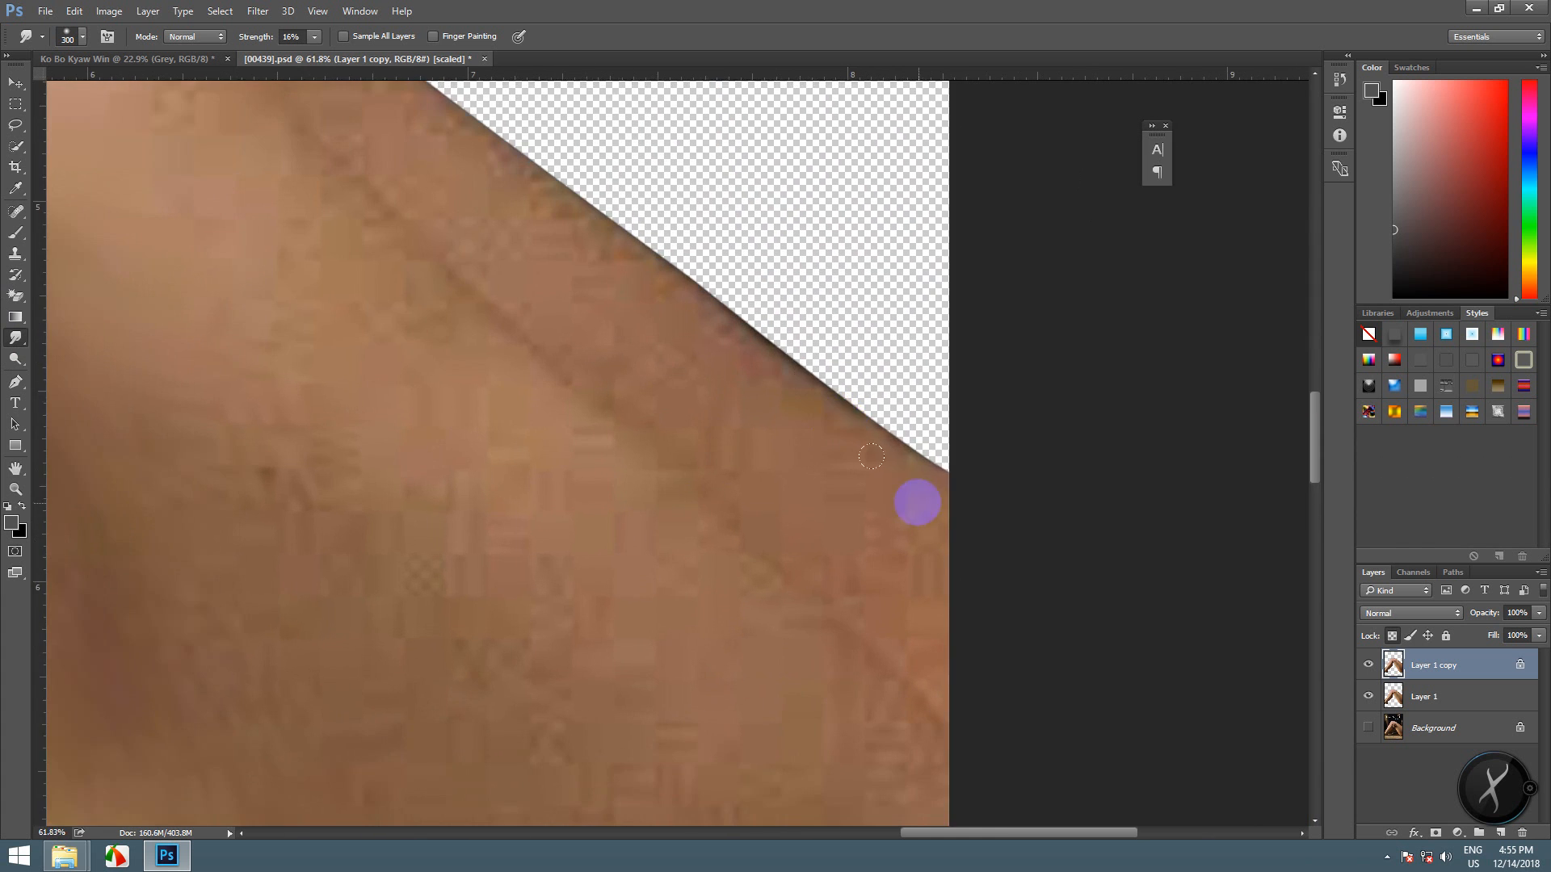
{"action": "mouse_move", "coordinate": [945, 558]}
{"action": "left_mouse_down"}
{"action": "mouse_move", "coordinate": [652, 312]}
{"action": "mouse_move", "coordinate": [869, 453]}
{"action": "left_mouse_up"}
{"action": "mouse_move", "coordinate": [905, 610]}
{"action": "left_mouse_down"}
{"action": "mouse_move", "coordinate": [741, 481]}
{"action": "mouse_move", "coordinate": [514, 195]}
{"action": "mouse_move", "coordinate": [700, 277]}
{"action": "mouse_move", "coordinate": [854, 398]}
{"action": "left_mouse_up"}
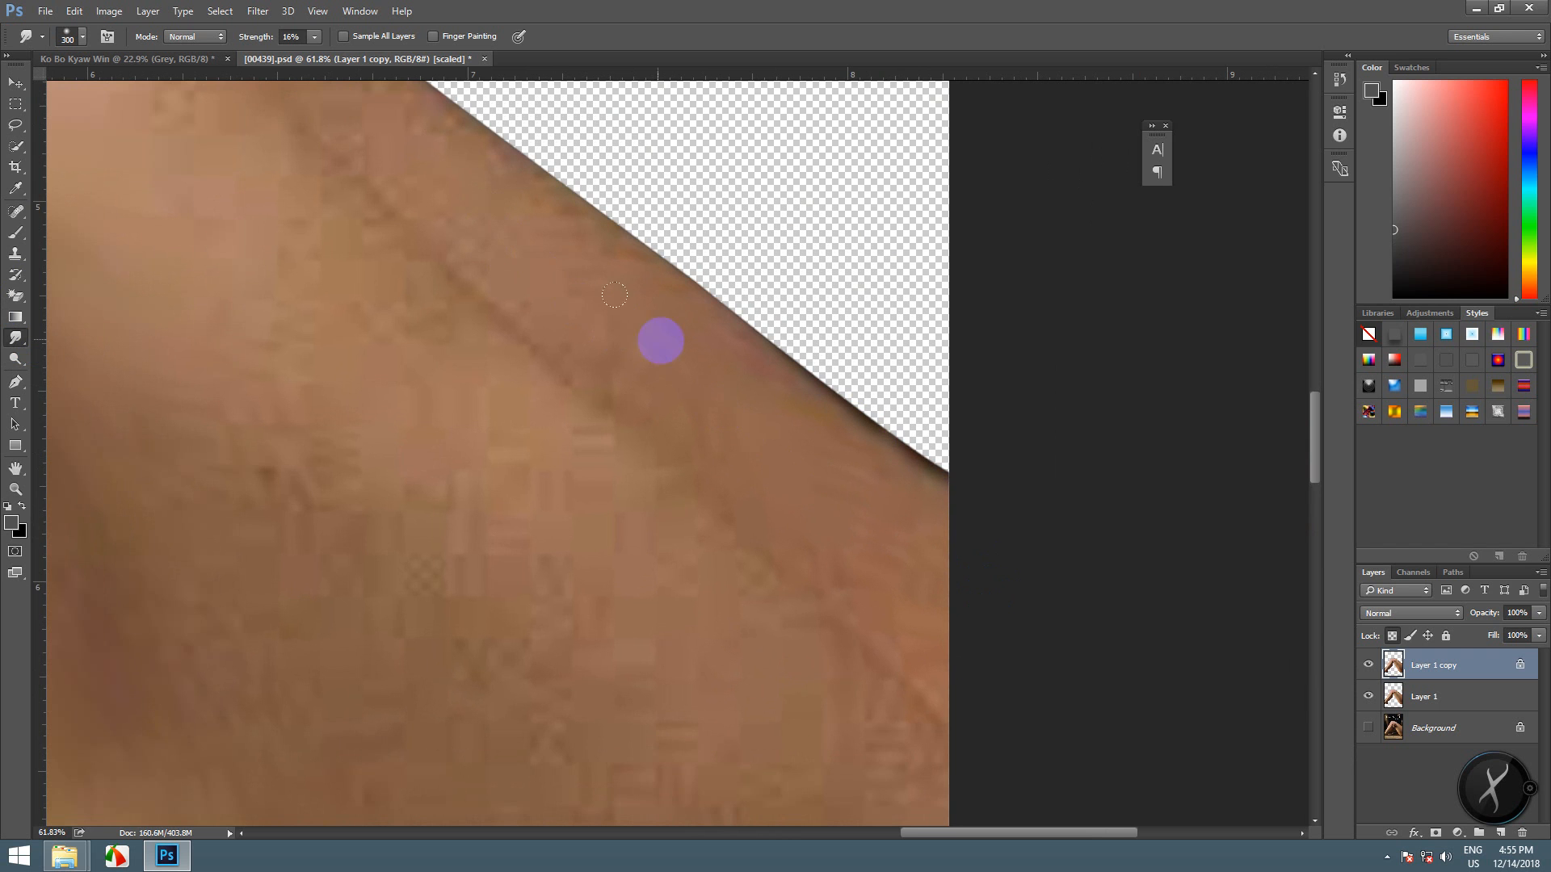
- Smooth the skin strip between the crease line and the thigh's upper edge up toward the knee, and minimize the Photoshop window
{"action": "left_click_drag", "start_coordinate": [638, 228], "coordinate": [784, 363]}
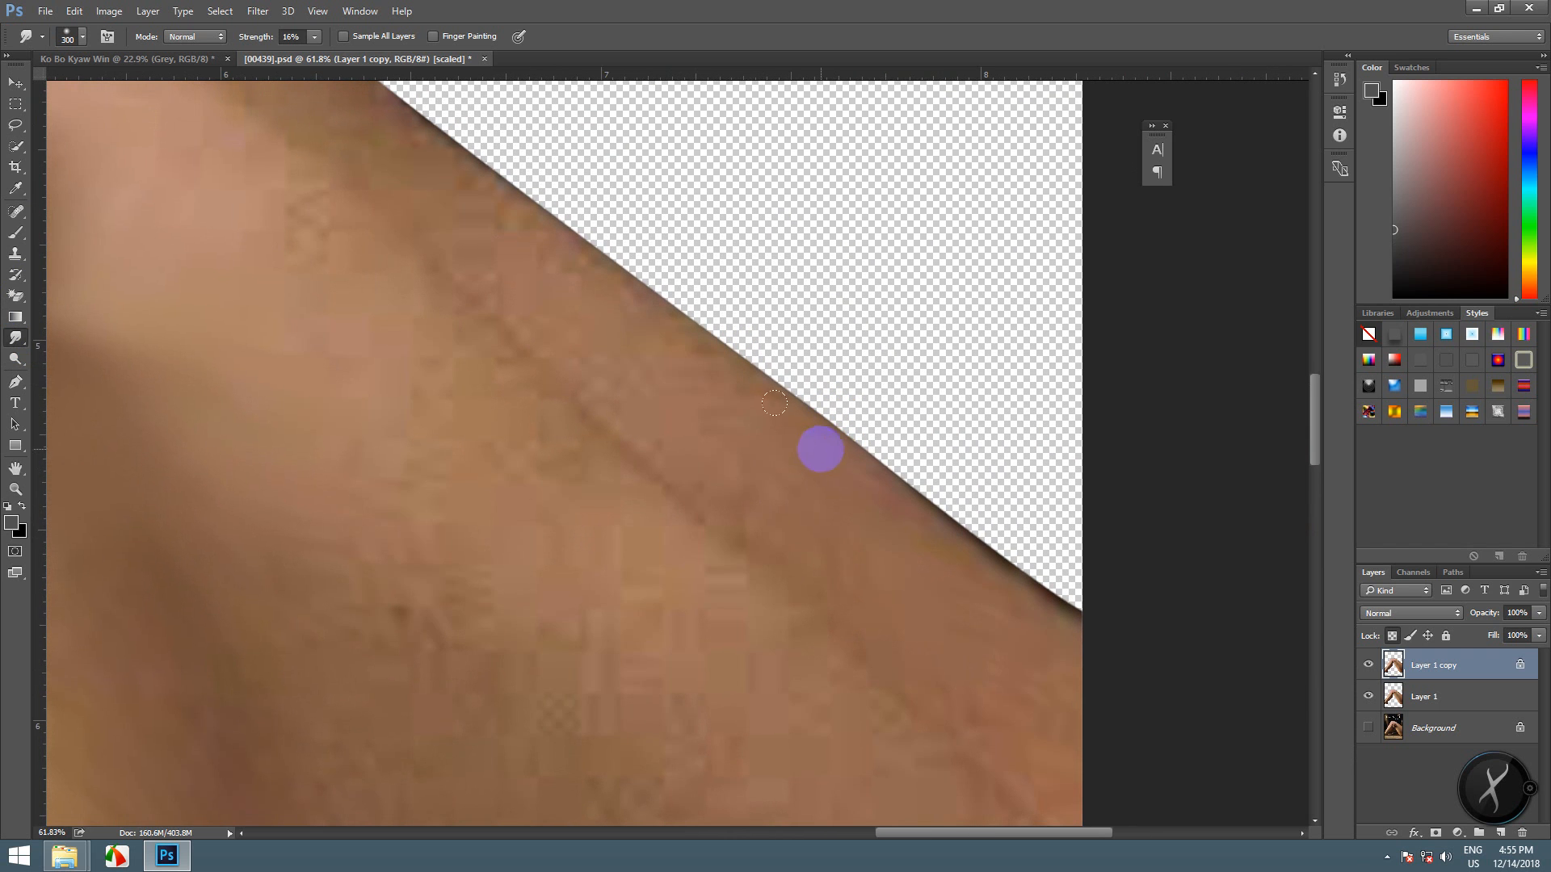
{"action": "mouse_move", "coordinate": [592, 267]}
{"action": "left_mouse_down"}
{"action": "mouse_move", "coordinate": [560, 241]}
{"action": "mouse_move", "coordinate": [881, 475]}
{"action": "left_mouse_up"}
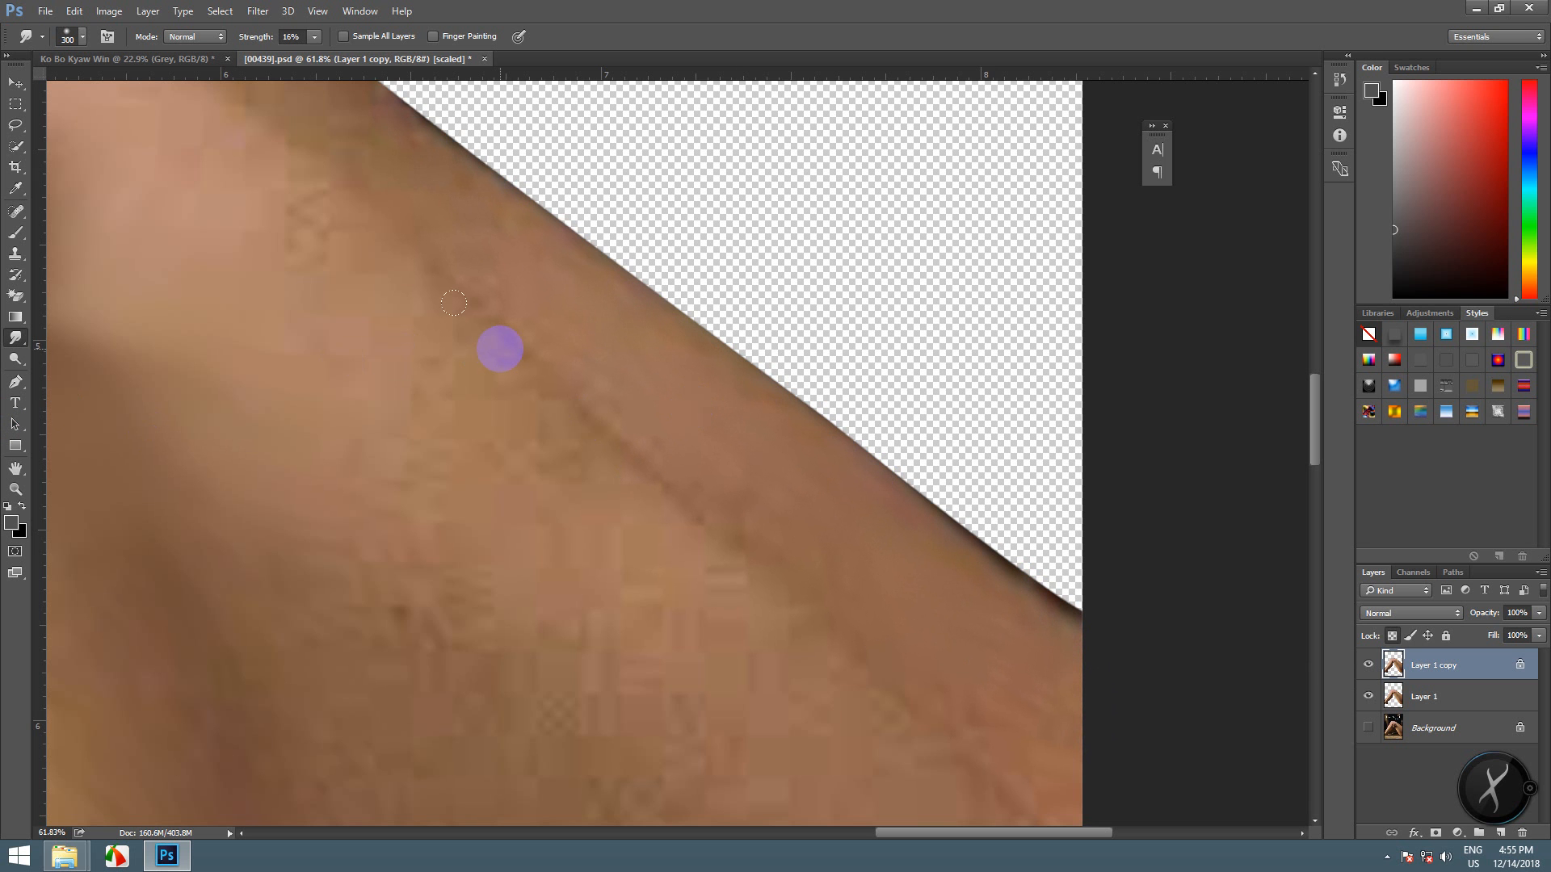
{"action": "left_click", "coordinate": [1479, 10]}
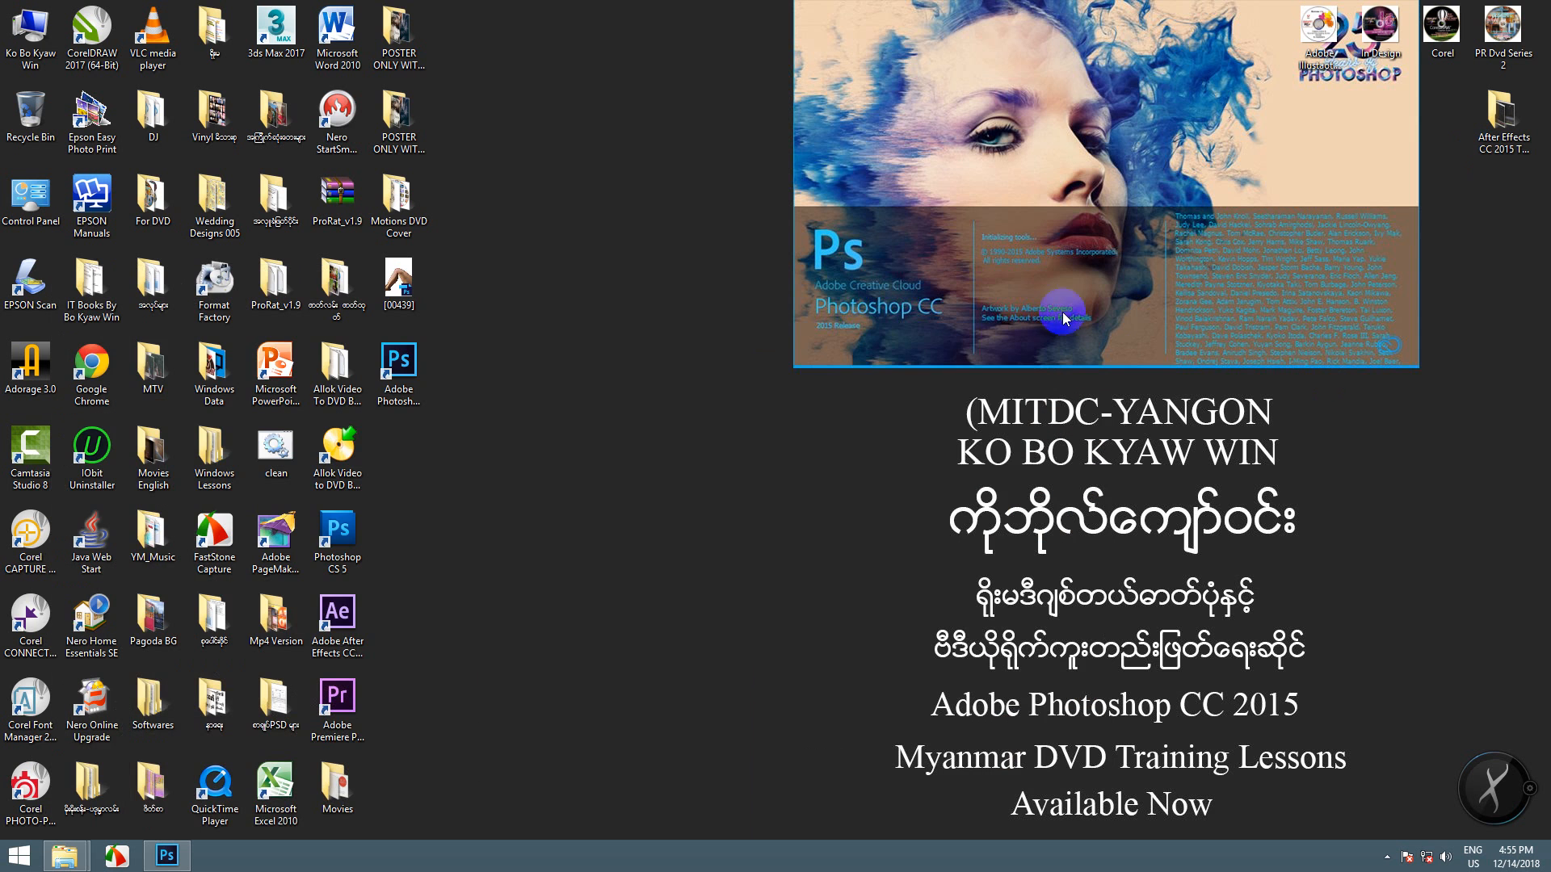